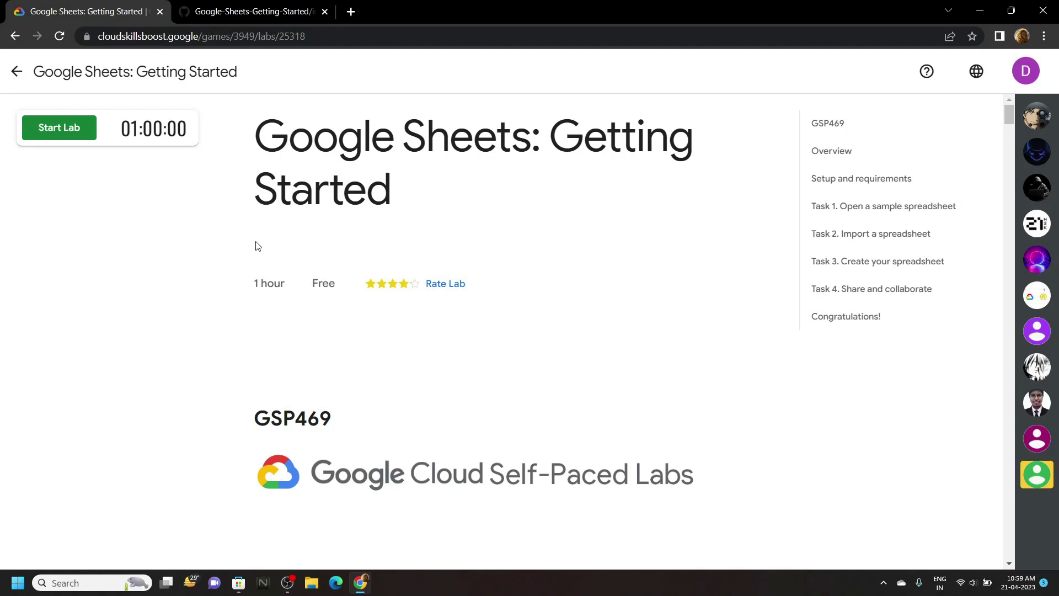
- Start the Google Sheets lab to reveal its temporary student credentials
{"action": "left_click_drag", "start_coordinate": [252, 145], "coordinate": [418, 187]}
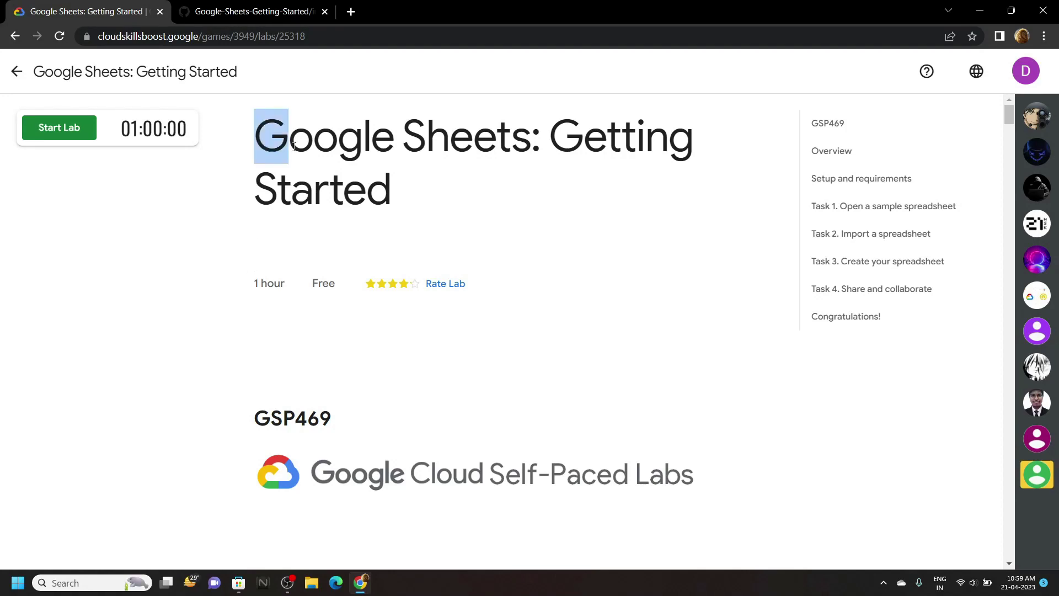
{"action": "left_click", "coordinate": [220, 192]}
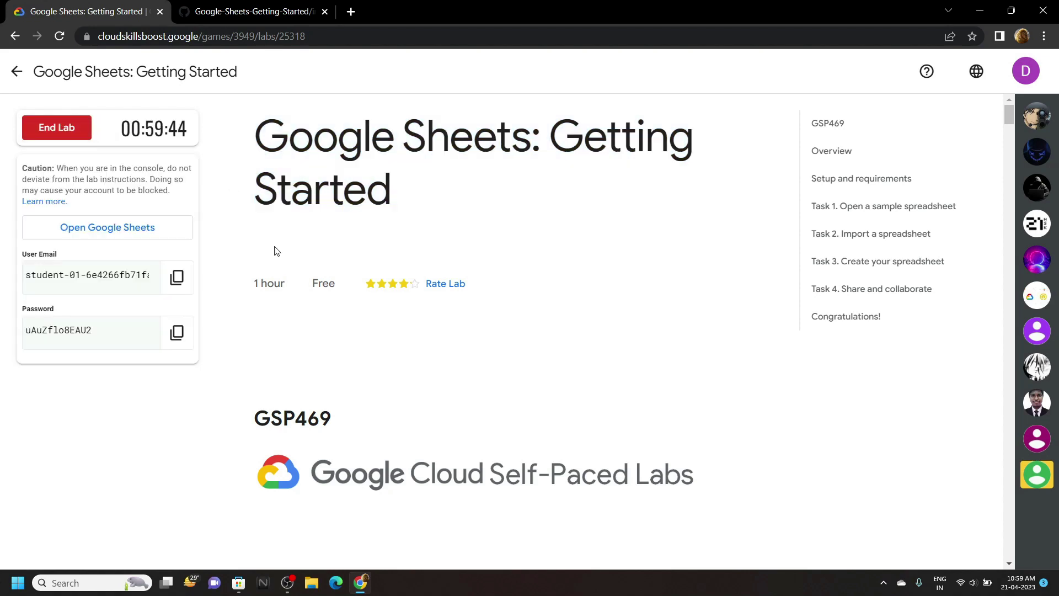
- Enter the copied lab account email on the Google sign-in page
{"action": "left_click", "coordinate": [176, 277]}
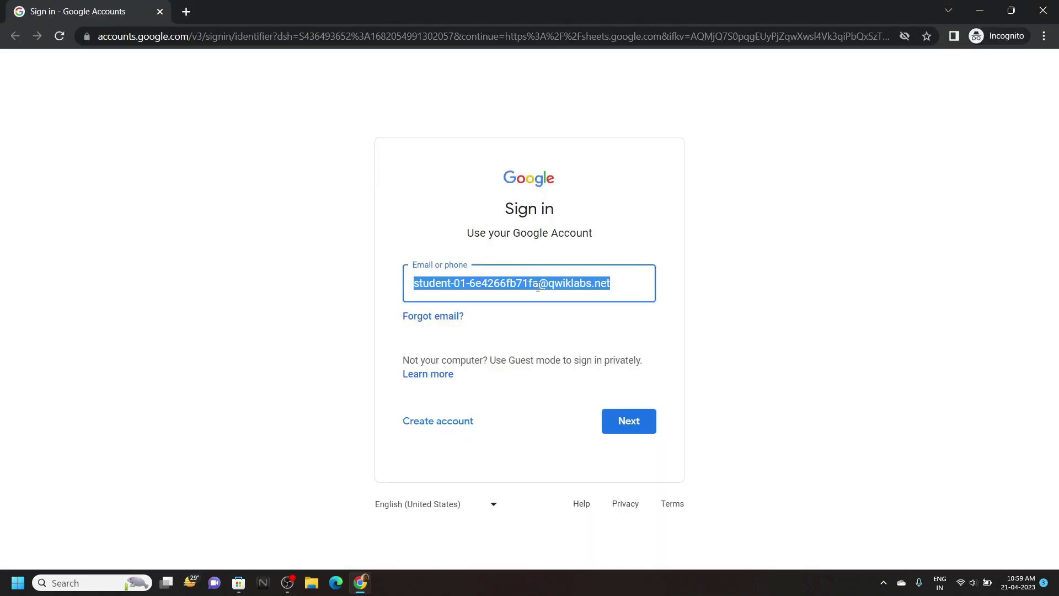
{"action": "key", "text": "ctrl+v"}
{"action": "key", "text": "Return"}
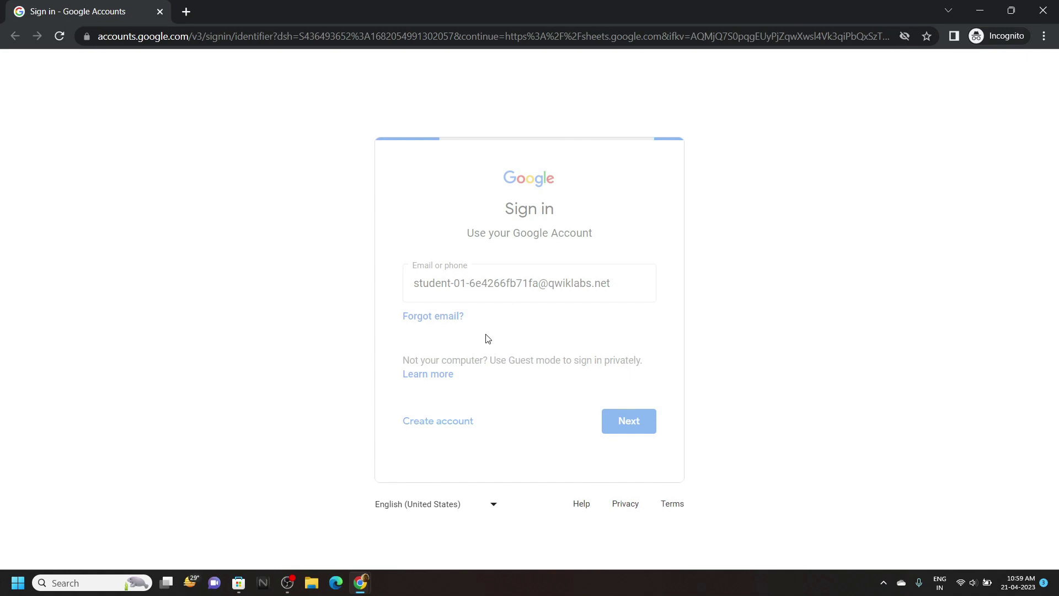
{"action": "mouse_move", "coordinate": [360, 583]}
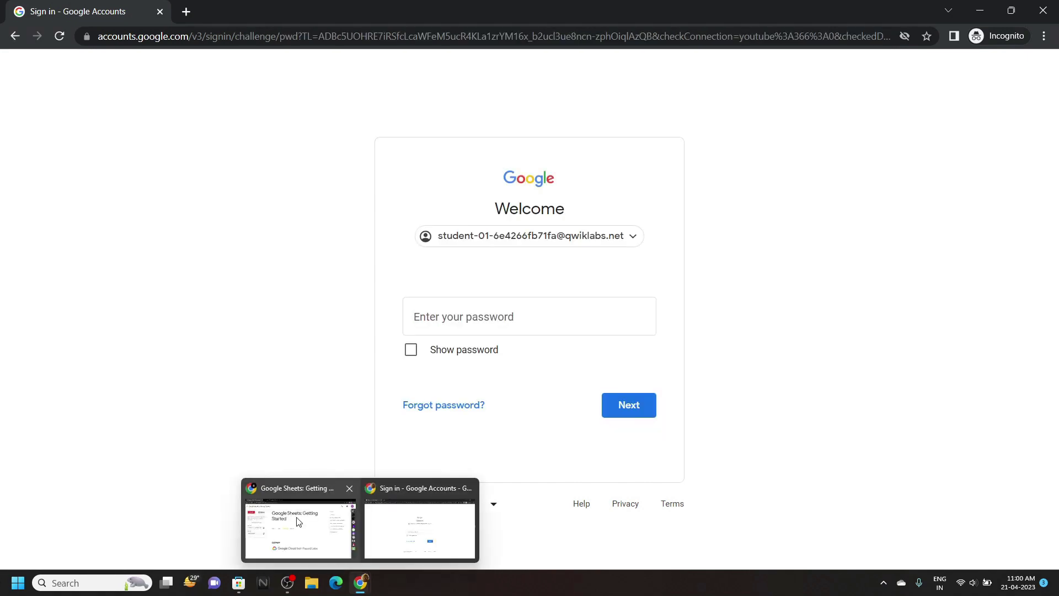
- Sign in with the copied lab password and accept the new-account terms
{"action": "left_click", "coordinate": [298, 522]}
{"action": "left_click", "coordinate": [163, 346]}
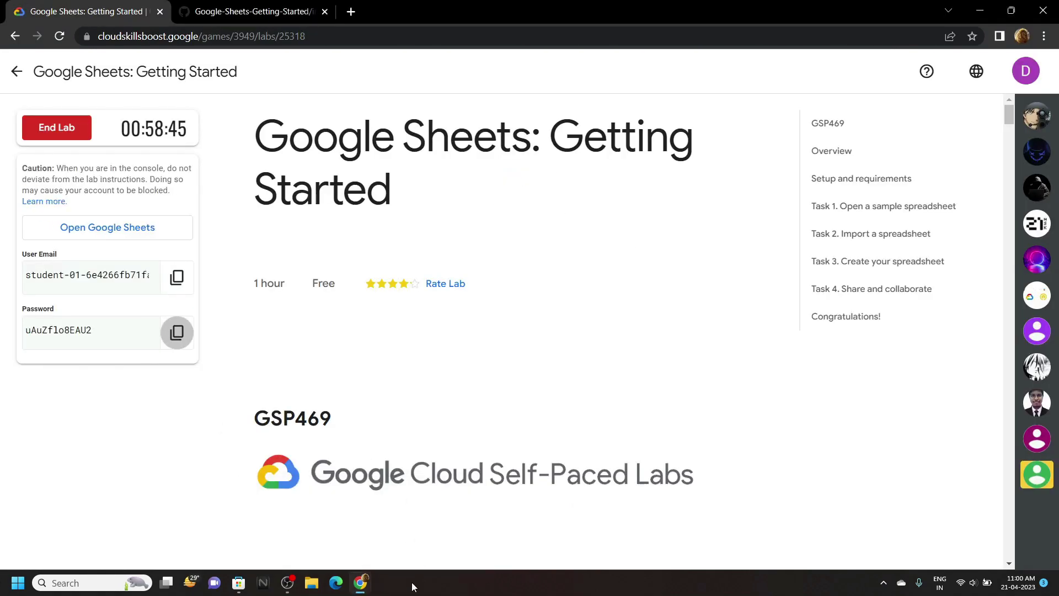
{"action": "left_click", "coordinate": [383, 557]}
{"action": "left_click", "coordinate": [523, 317]}
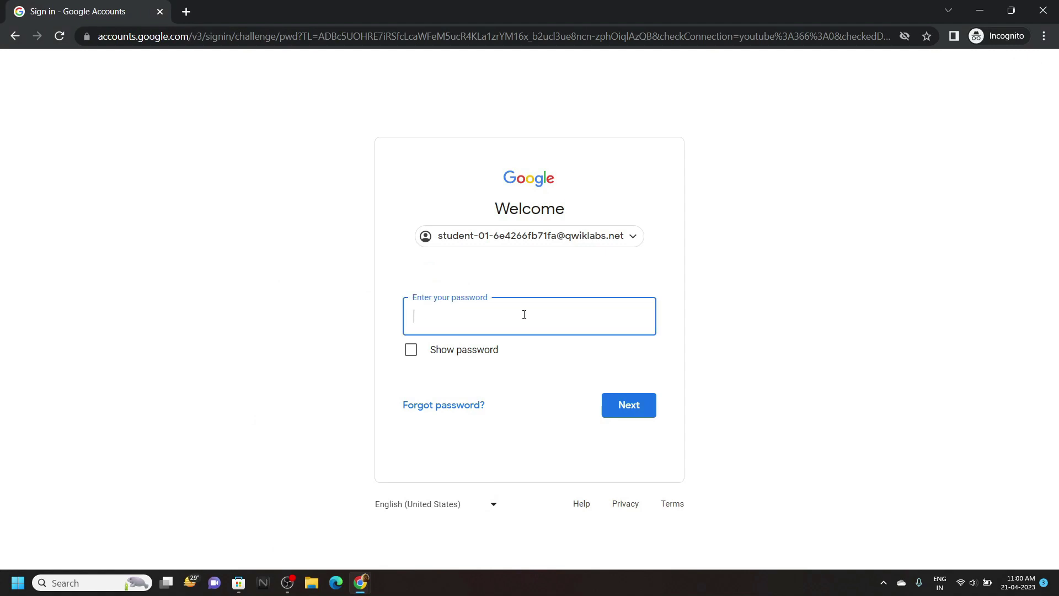
{"action": "key", "text": "ctrl+v"}
{"action": "key", "text": "Return"}
{"action": "left_click", "coordinate": [527, 422]}
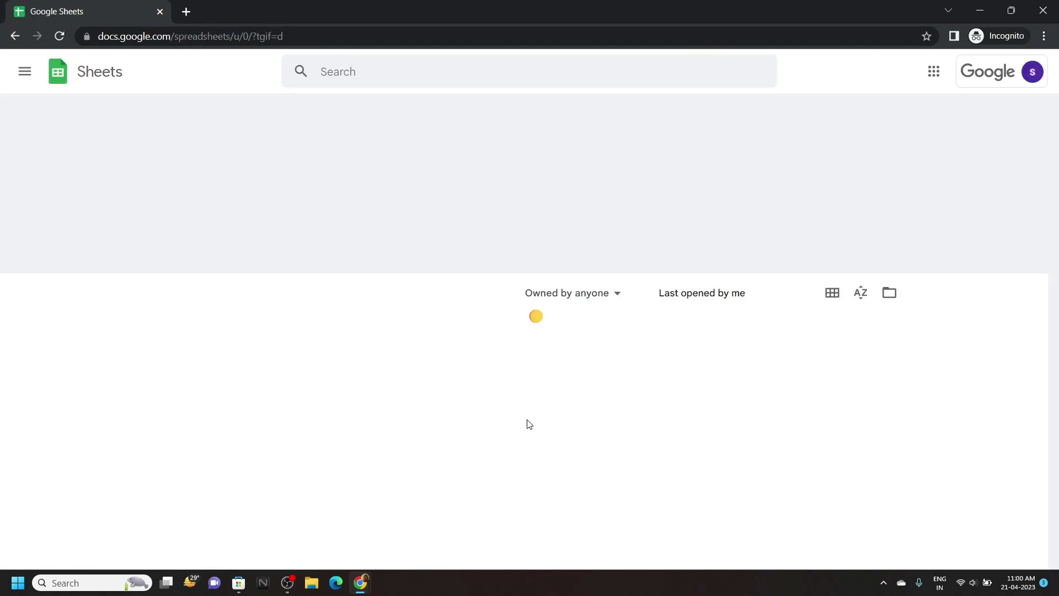
{"action": "mouse_move", "coordinate": [359, 583]}
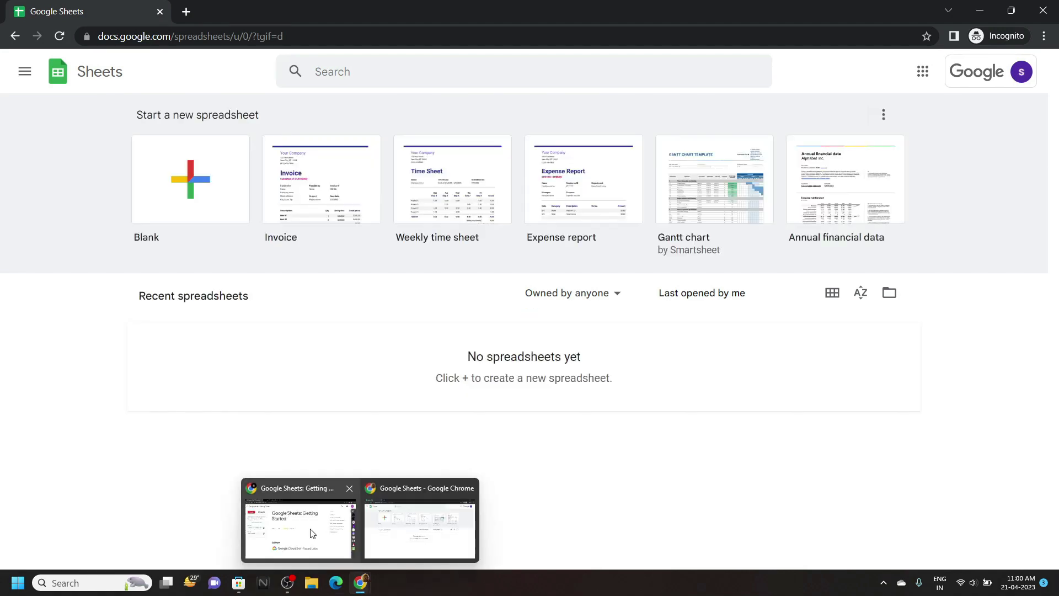
- Open the Task 1 budget-request-by-department sample and copy it with the default name and folder
{"action": "left_click", "coordinate": [310, 530]}
{"action": "left_click", "coordinate": [878, 212]}
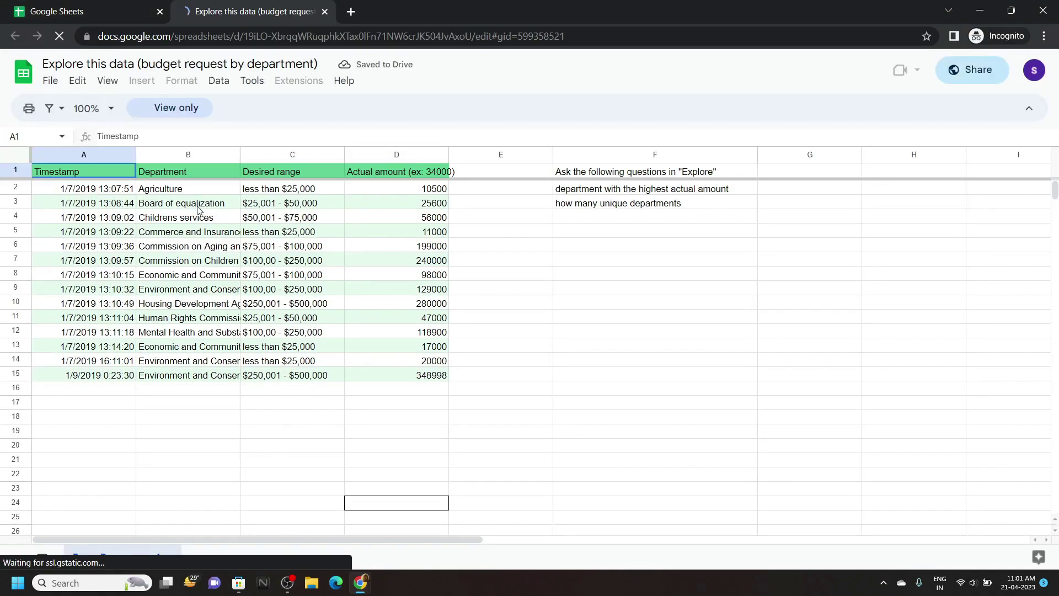
{"action": "left_click", "coordinate": [51, 83]}
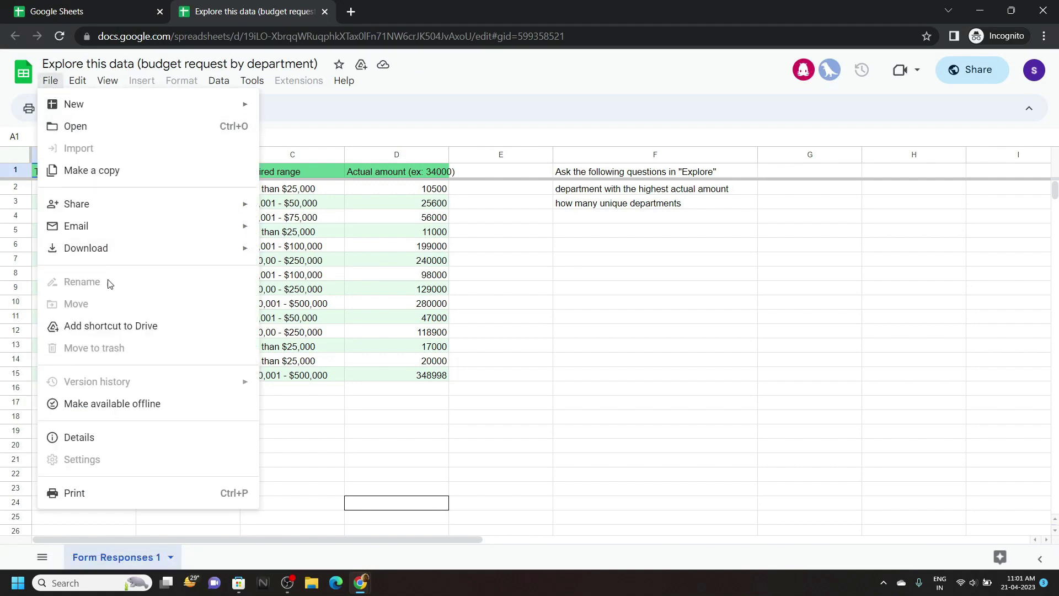
{"action": "left_click", "coordinate": [147, 168]}
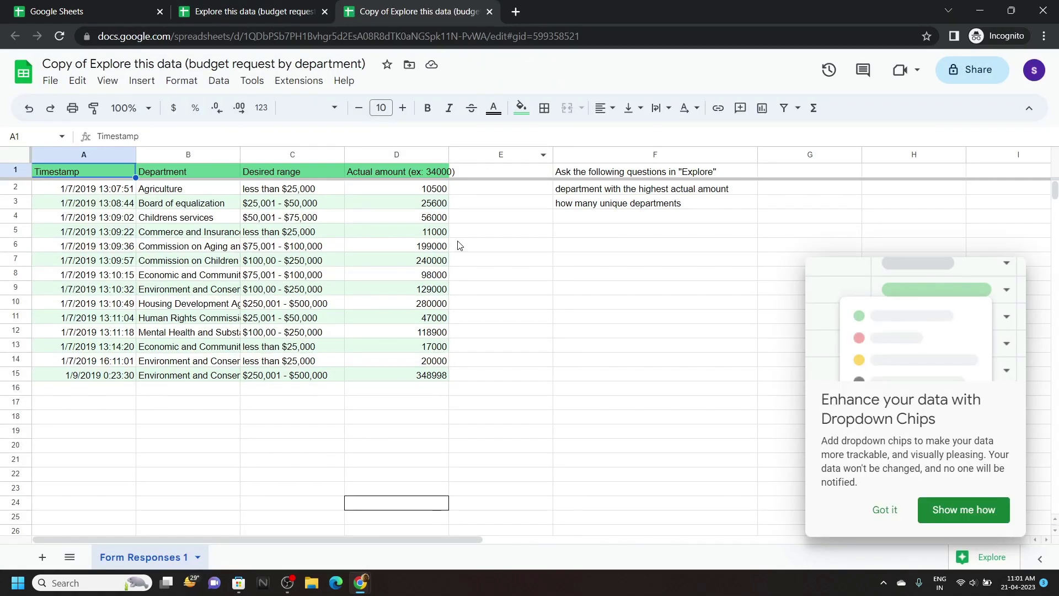
- Verify the Task 1 spreadsheet-copy objective and select the first Explore question
{"action": "mouse_move", "coordinate": [360, 582]}
{"action": "left_click", "coordinate": [356, 538]}
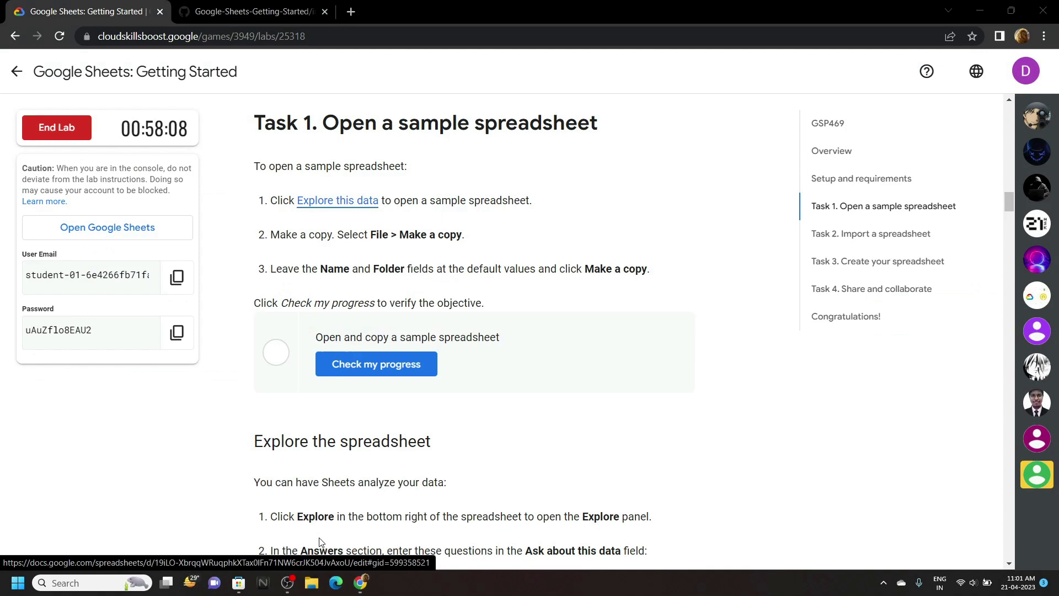
{"action": "left_click", "coordinate": [398, 370]}
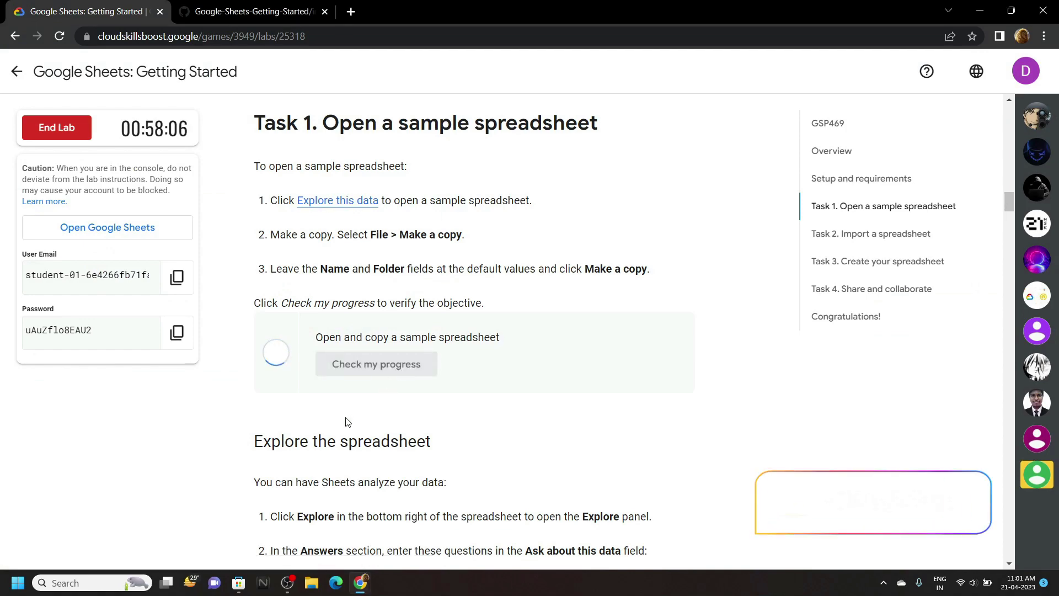
{"action": "scroll", "coordinate": [347, 423], "scroll_direction": "down", "scroll_amount": 1}
{"action": "scroll", "coordinate": [347, 422], "scroll_direction": "down", "scroll_amount": 2}
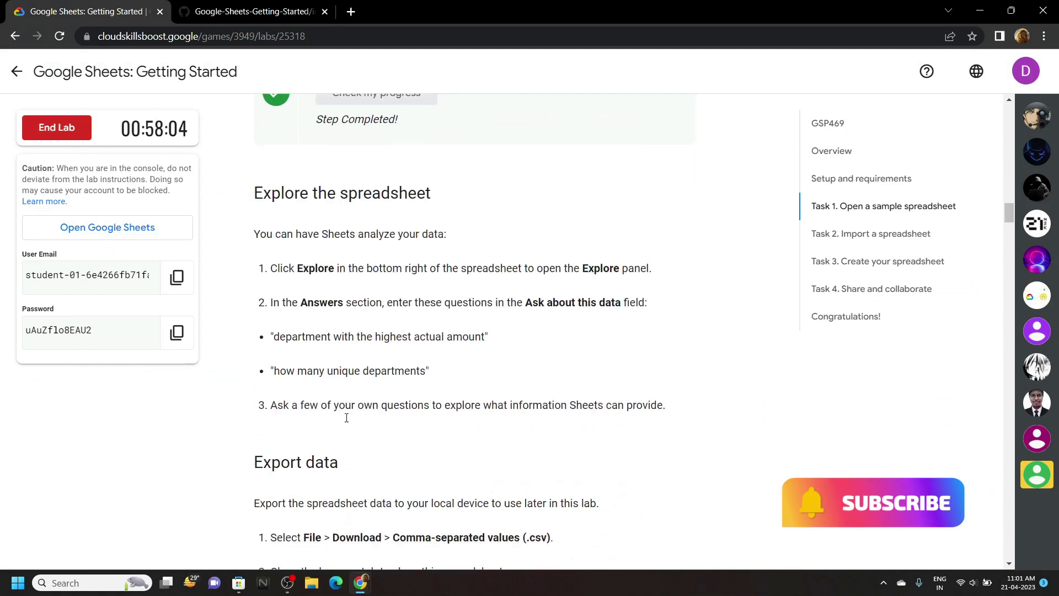
{"action": "scroll", "coordinate": [346, 422], "scroll_direction": "down", "scroll_amount": 1}
{"action": "left_click_drag", "start_coordinate": [270, 258], "coordinate": [504, 269]}
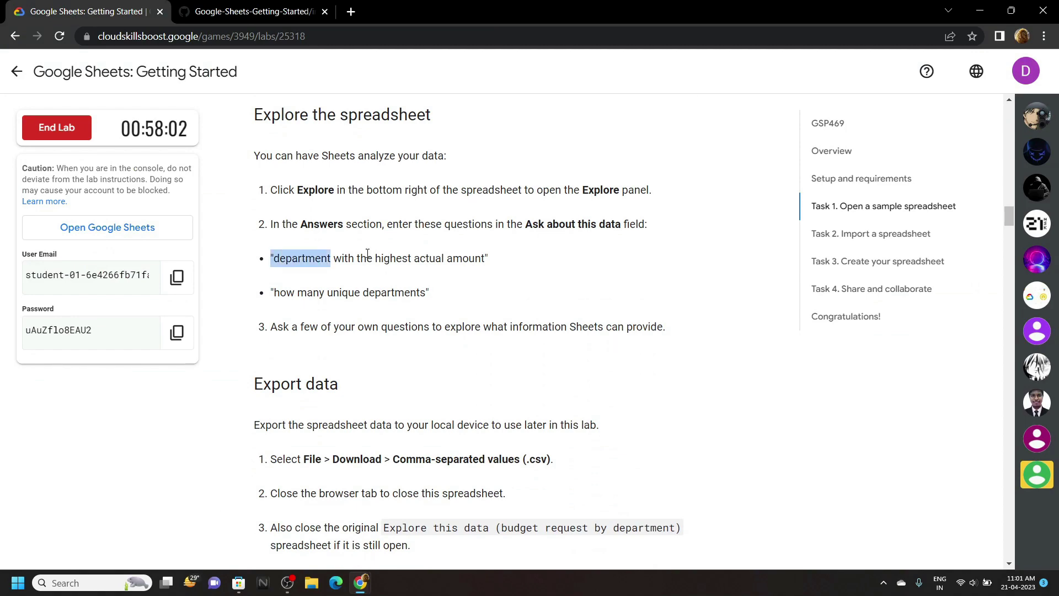
{"action": "mouse_move", "coordinate": [361, 583]}
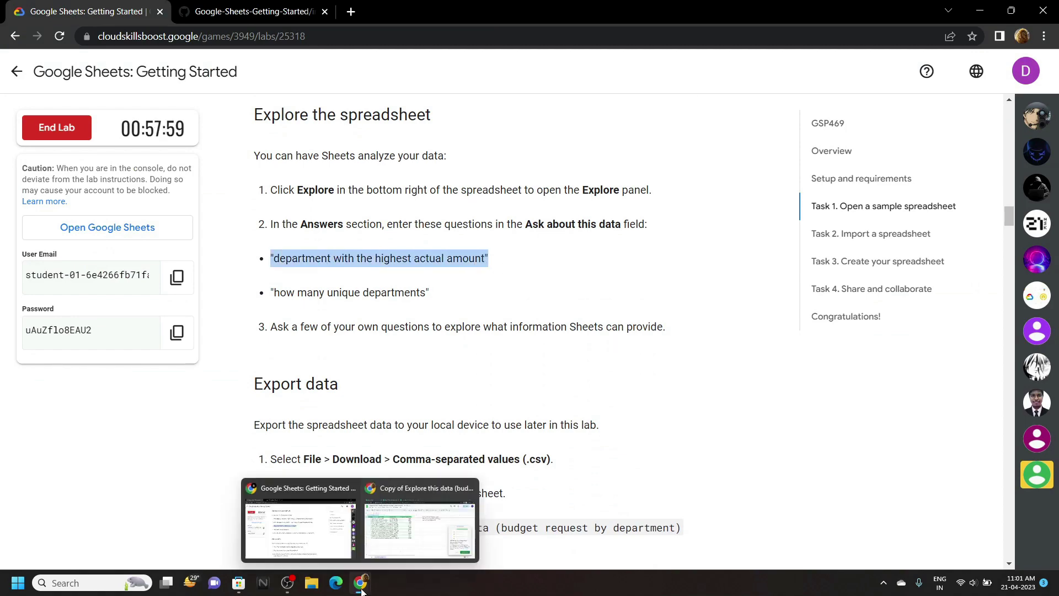
- Ask Explore which department has the highest actual amount (Environment and Conservation)
{"action": "left_click", "coordinate": [414, 517]}
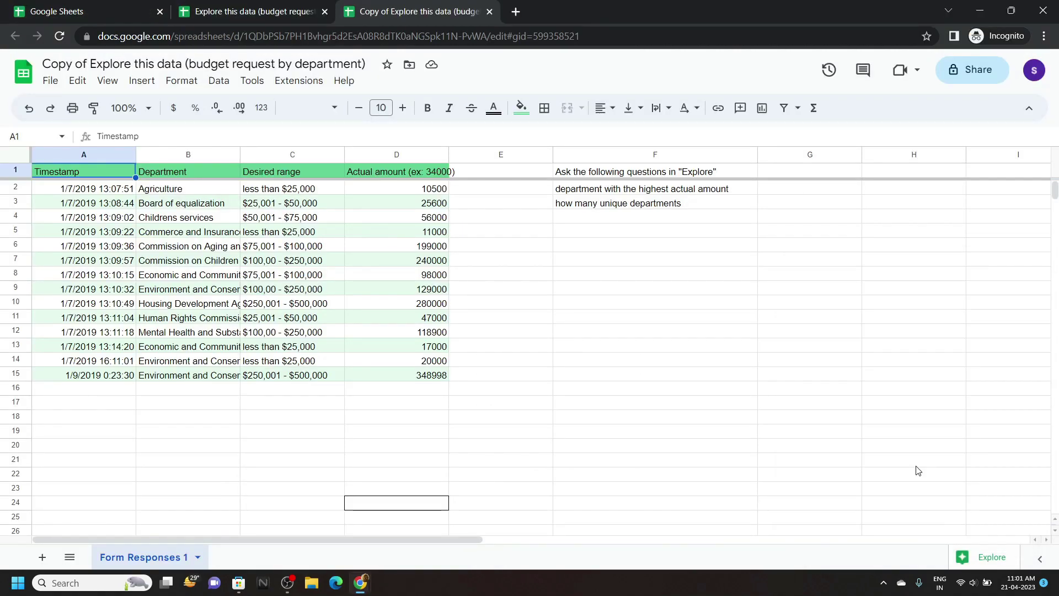
{"action": "left_click", "coordinate": [986, 557]}
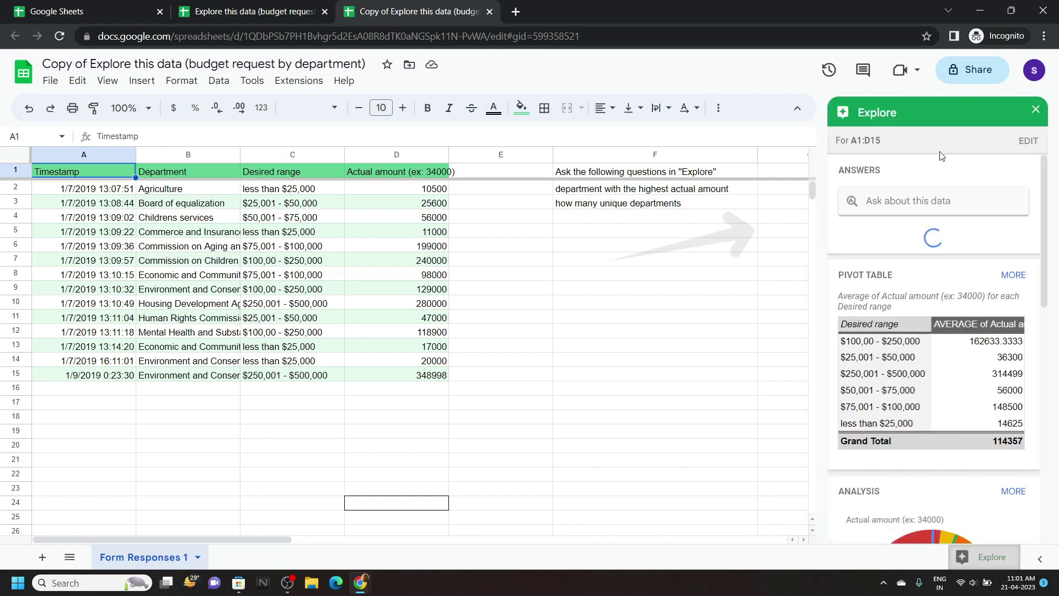
{"action": "left_click", "coordinate": [920, 199]}
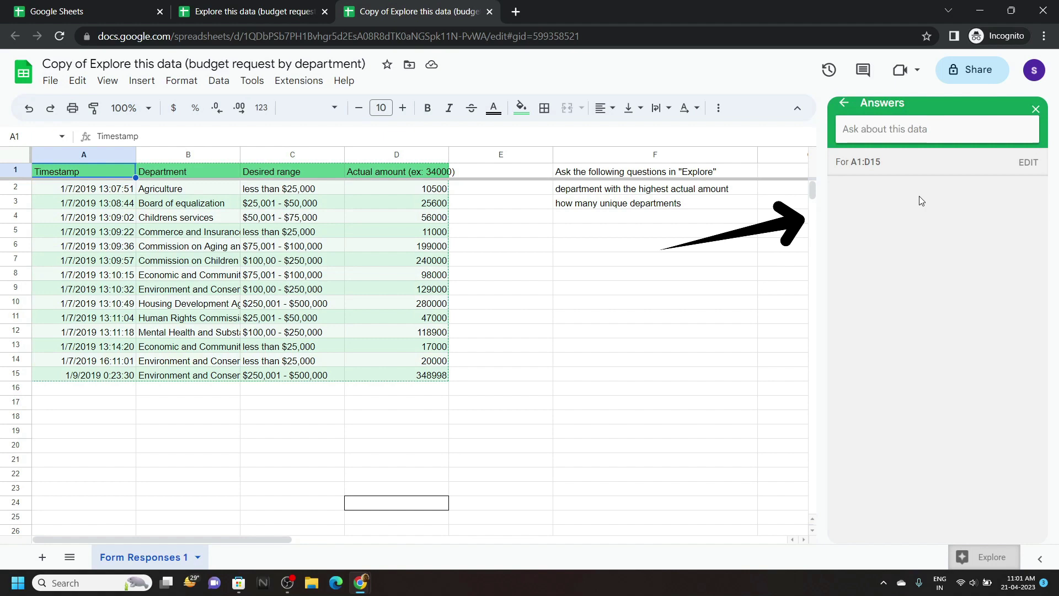
{"action": "key", "text": "ctrl+v"}
{"action": "key", "text": "Return"}
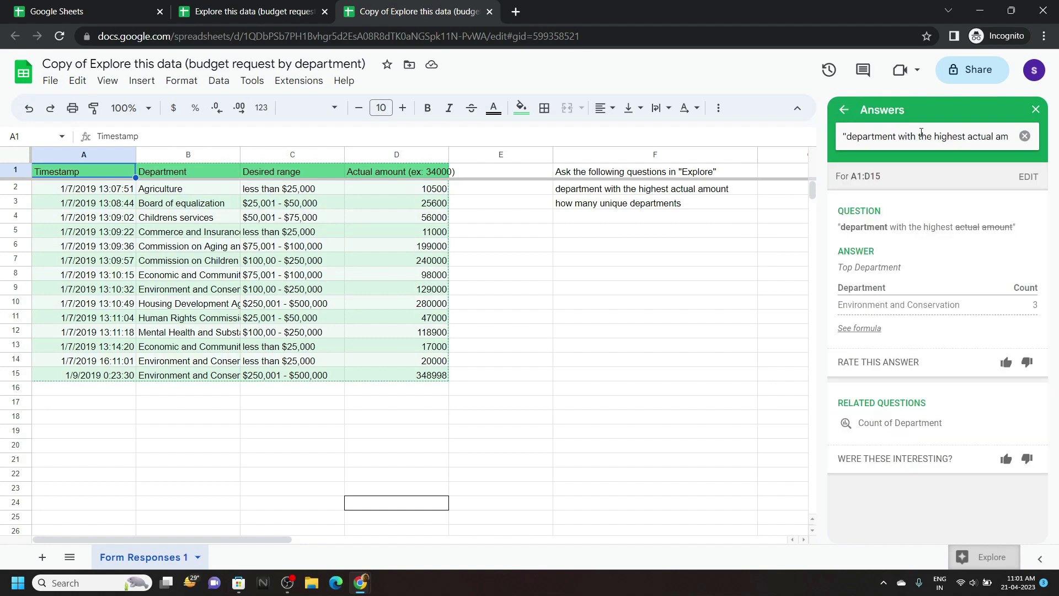
- Ask Explore how many unique departments there are (11)
{"action": "left_click", "coordinate": [1025, 136]}
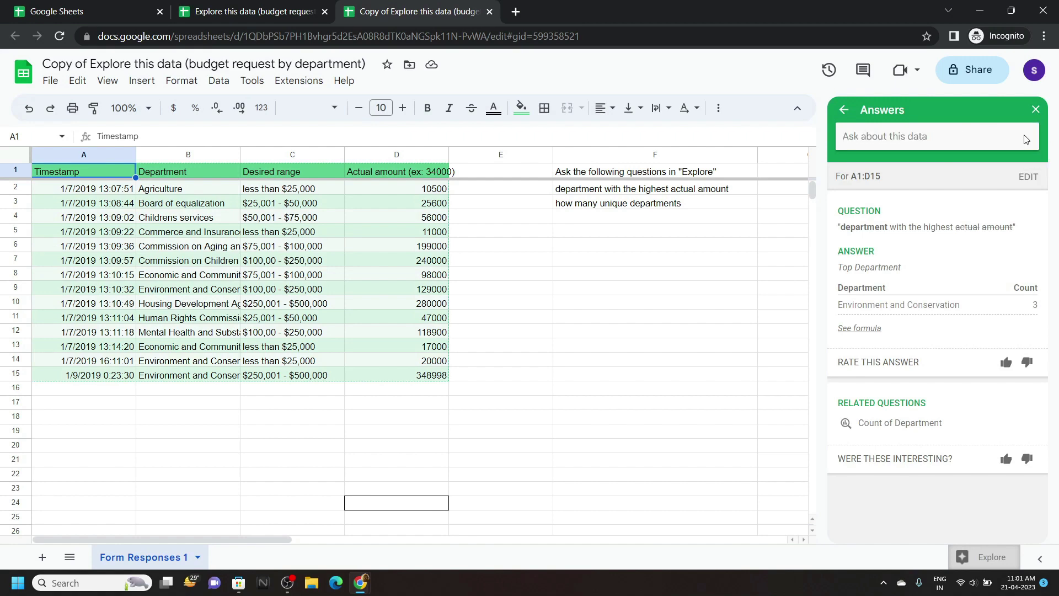
{"action": "key", "text": "alt+Tab"}
{"action": "left_click", "coordinate": [272, 292]}
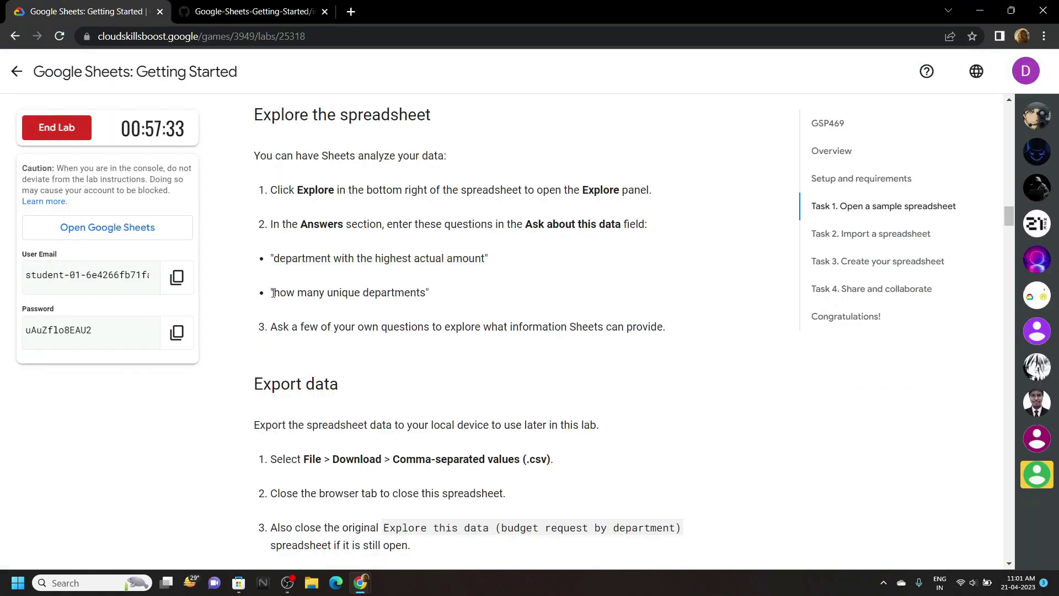
{"action": "left_click_drag", "start_coordinate": [308, 293], "coordinate": [449, 301]}
{"action": "left_click", "coordinate": [420, 521]}
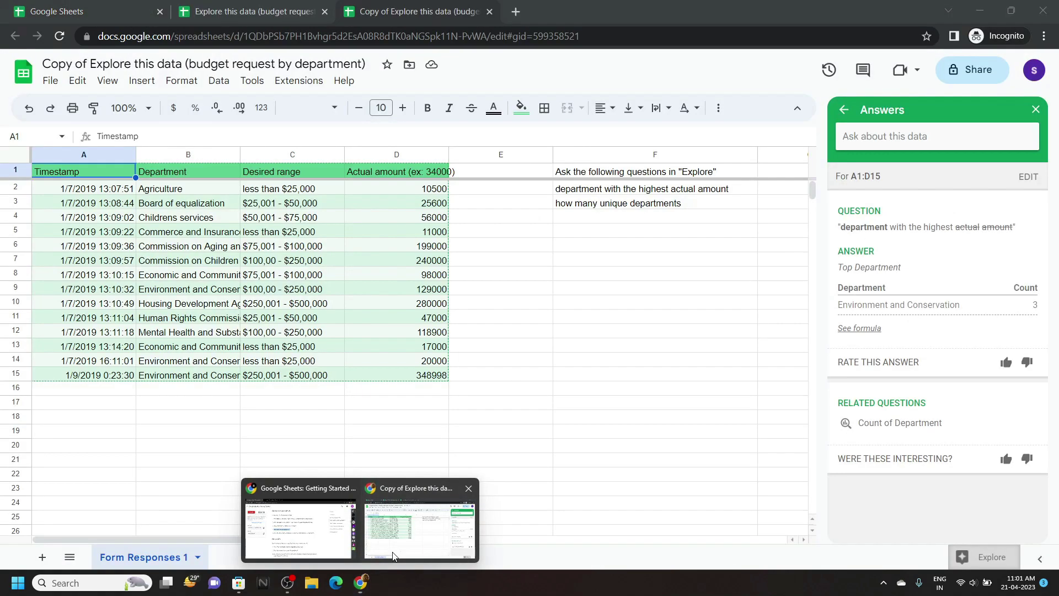
{"action": "left_click", "coordinate": [894, 139]}
{"action": "key", "text": "ctrl+v"}
{"action": "key", "text": "Return"}
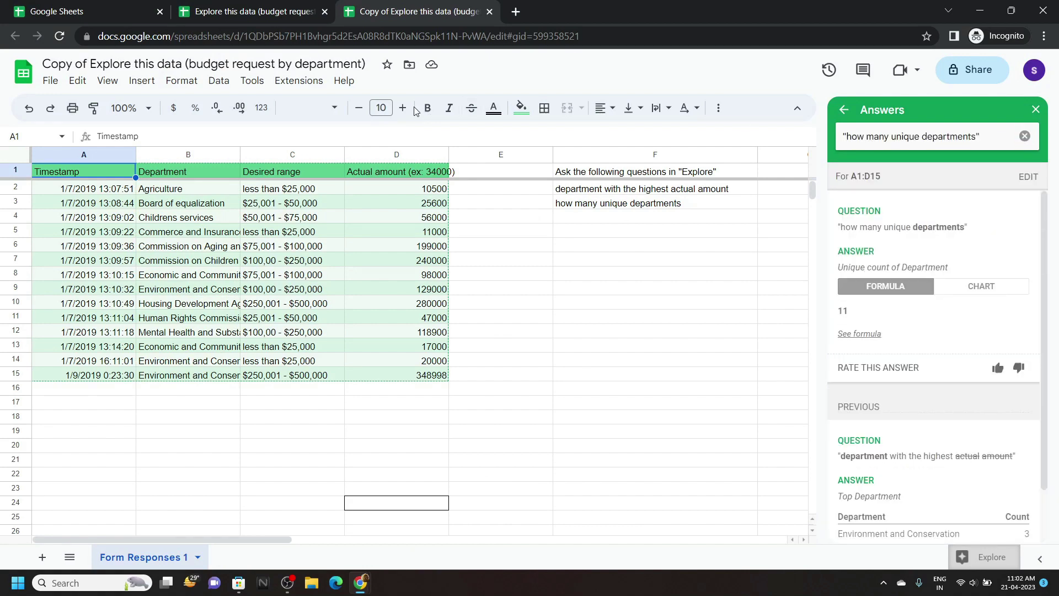
- Download the copied spreadsheet as a CSV file named exported-data
{"action": "left_click", "coordinate": [48, 80]}
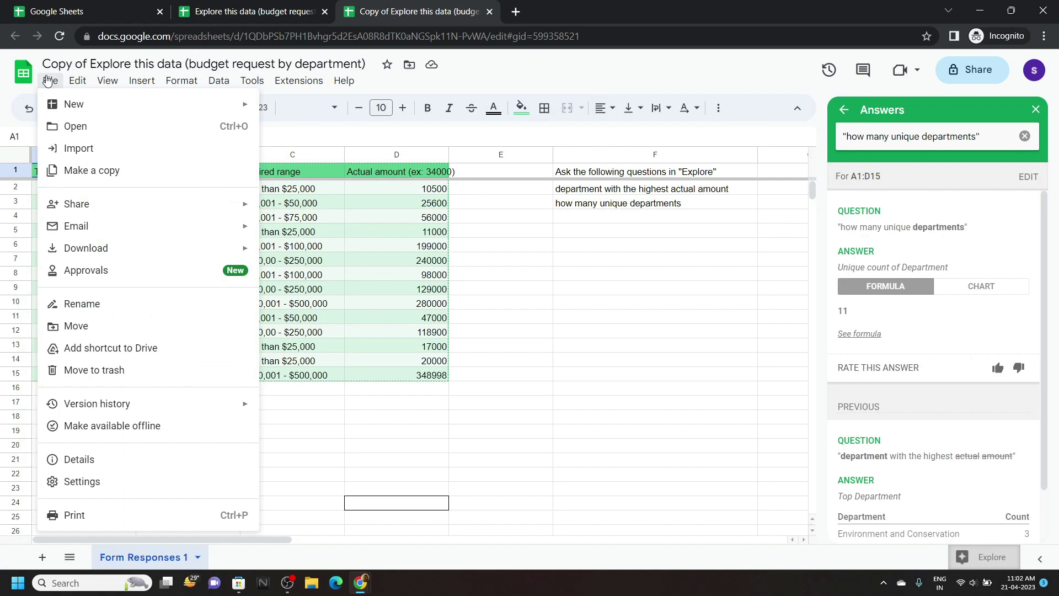
{"action": "mouse_move", "coordinate": [86, 248]}
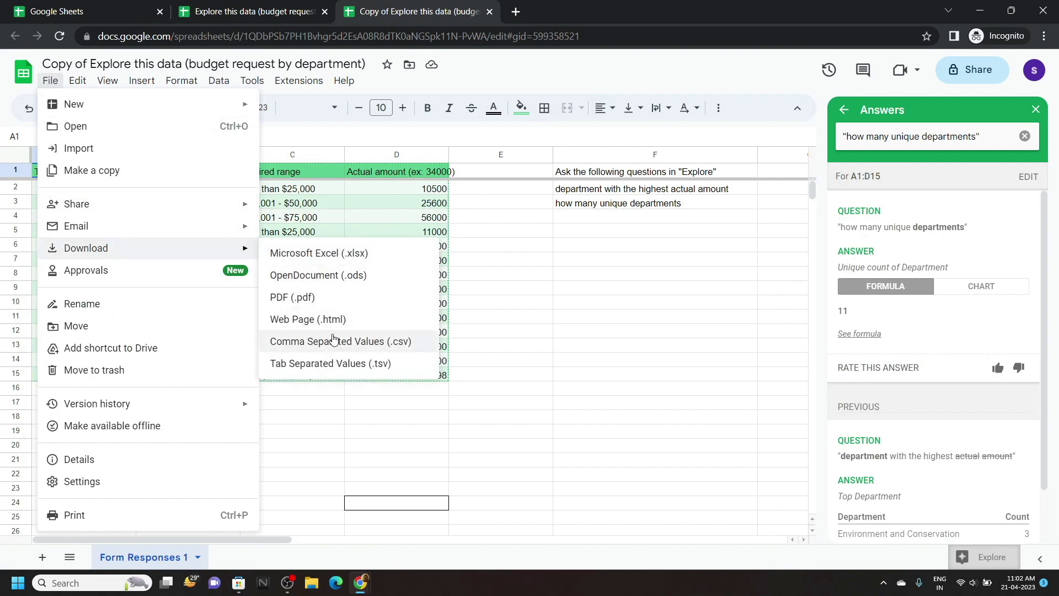
{"action": "left_click", "coordinate": [362, 346]}
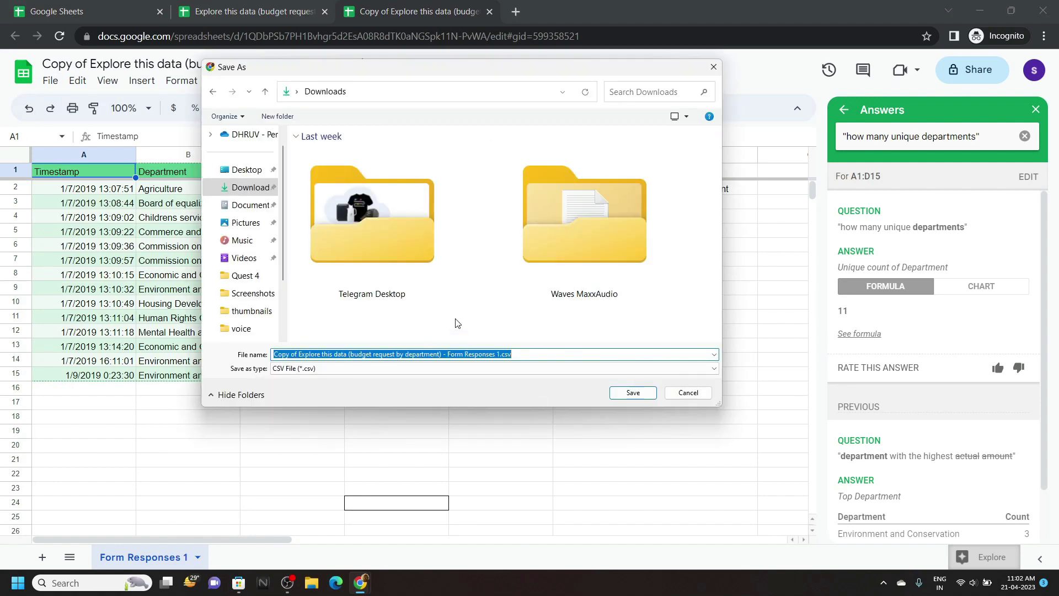
{"action": "mouse_move", "coordinate": [359, 583]}
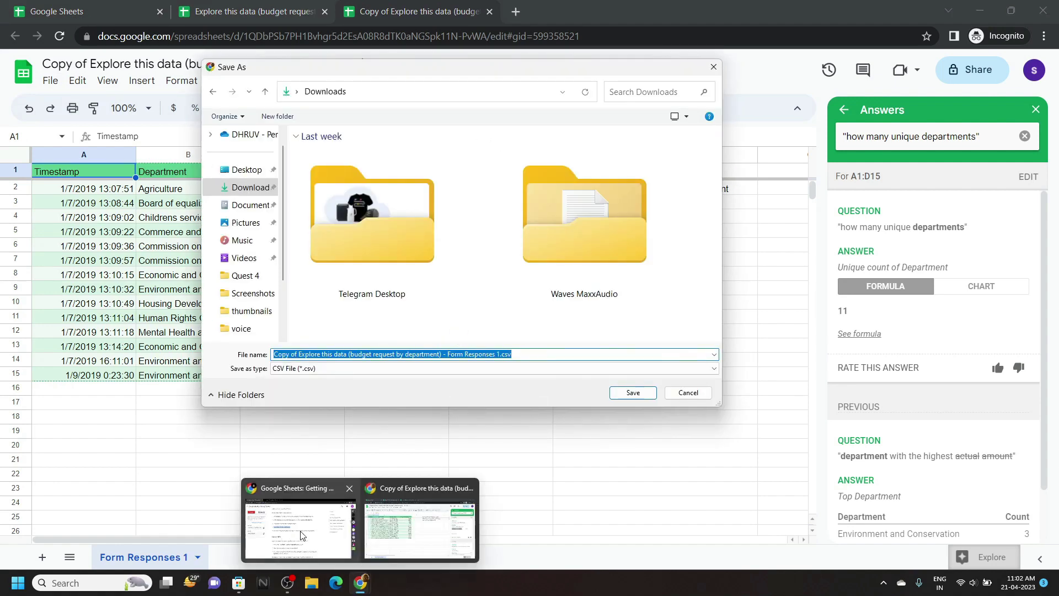
{"action": "left_click", "coordinate": [305, 534]}
{"action": "scroll", "coordinate": [450, 405], "scroll_direction": "down", "scroll_amount": 2}
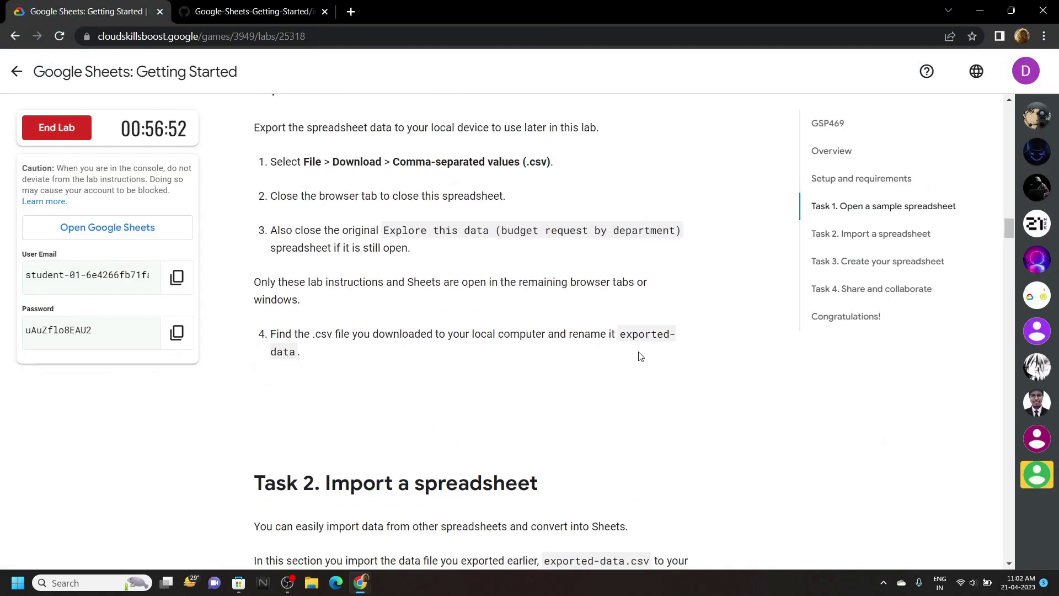
{"action": "left_click_drag", "start_coordinate": [621, 332], "coordinate": [392, 353]}
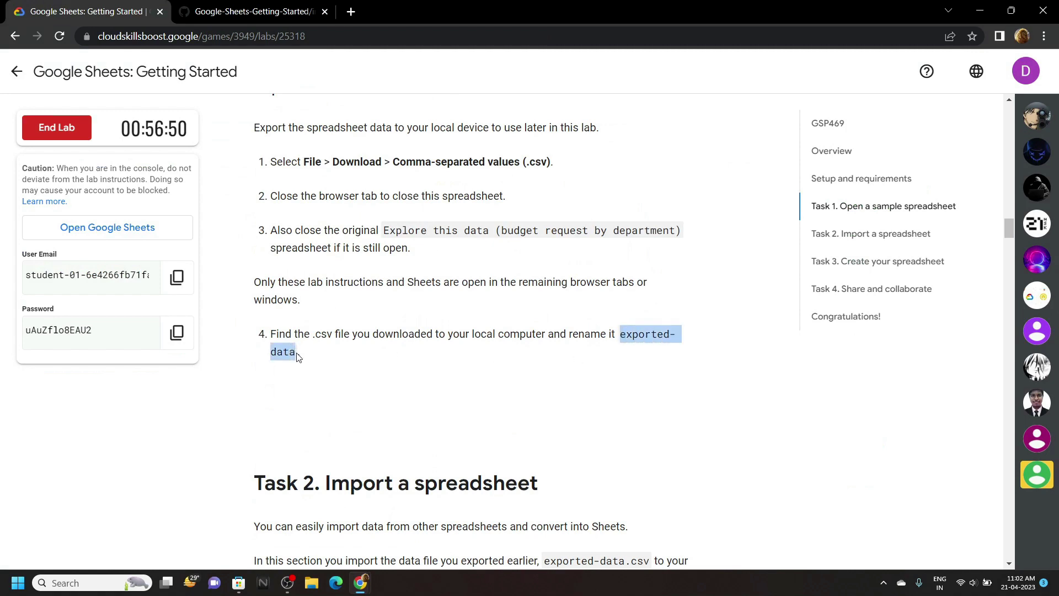
{"action": "mouse_move", "coordinate": [361, 583]}
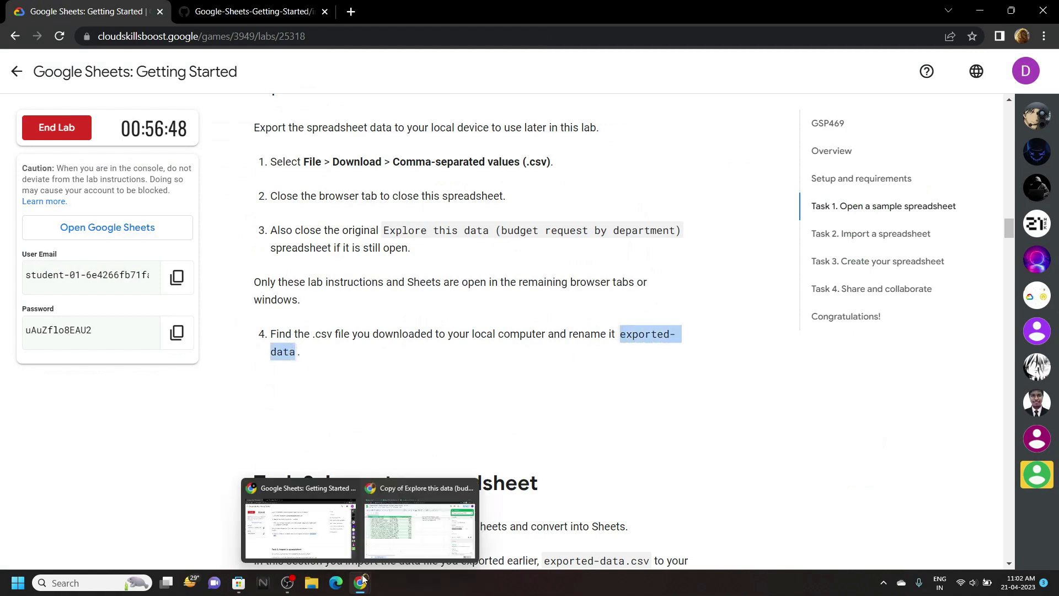
{"action": "left_click", "coordinate": [464, 530]}
{"action": "key", "text": "ctrl+v"}
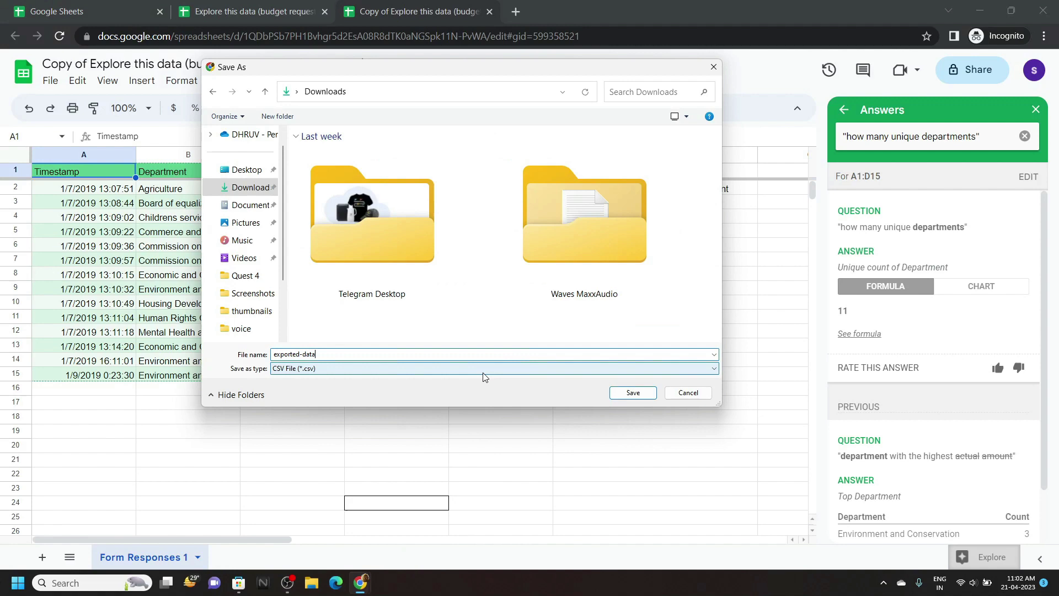
{"action": "left_click", "coordinate": [632, 394]}
{"action": "mouse_move", "coordinate": [360, 584]}
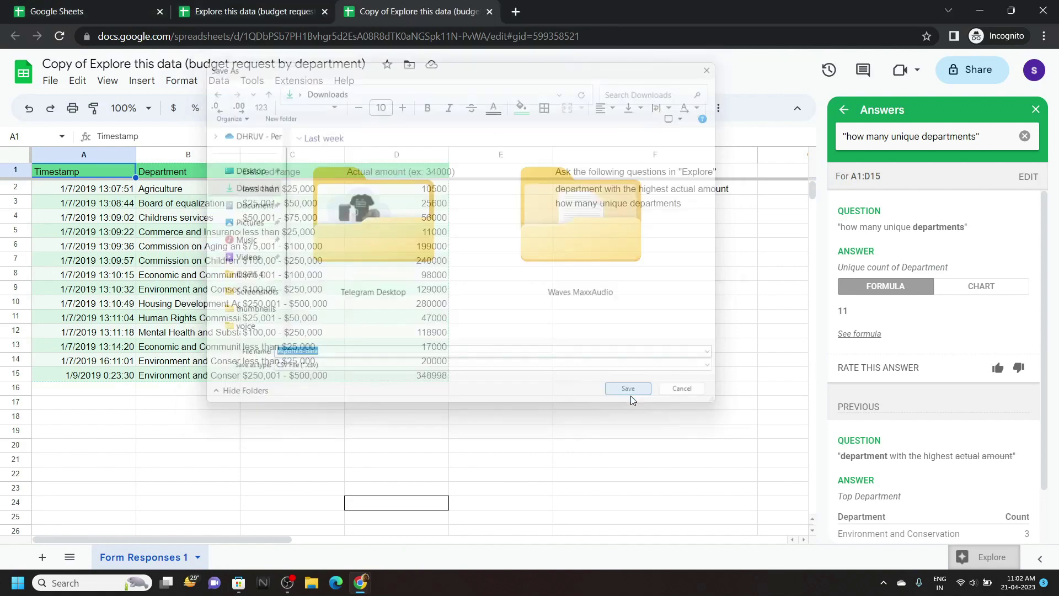
- Open the lab's Google Drive link in an incognito window
{"action": "left_click", "coordinate": [302, 530]}
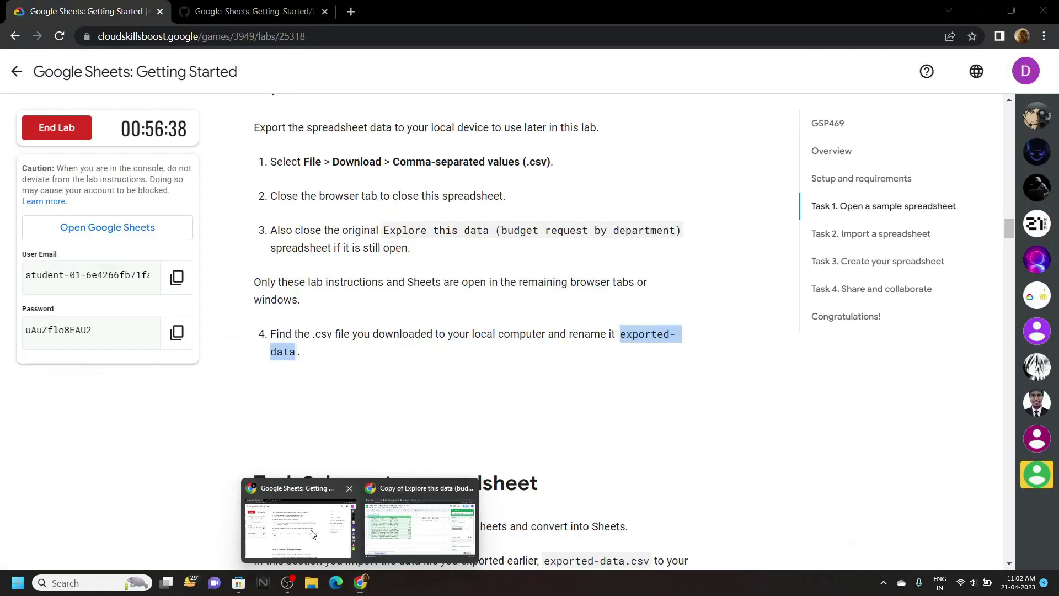
{"action": "scroll", "coordinate": [308, 532], "scroll_direction": "down", "scroll_amount": 4}
{"action": "scroll", "coordinate": [311, 537], "scroll_direction": "down", "scroll_amount": 1}
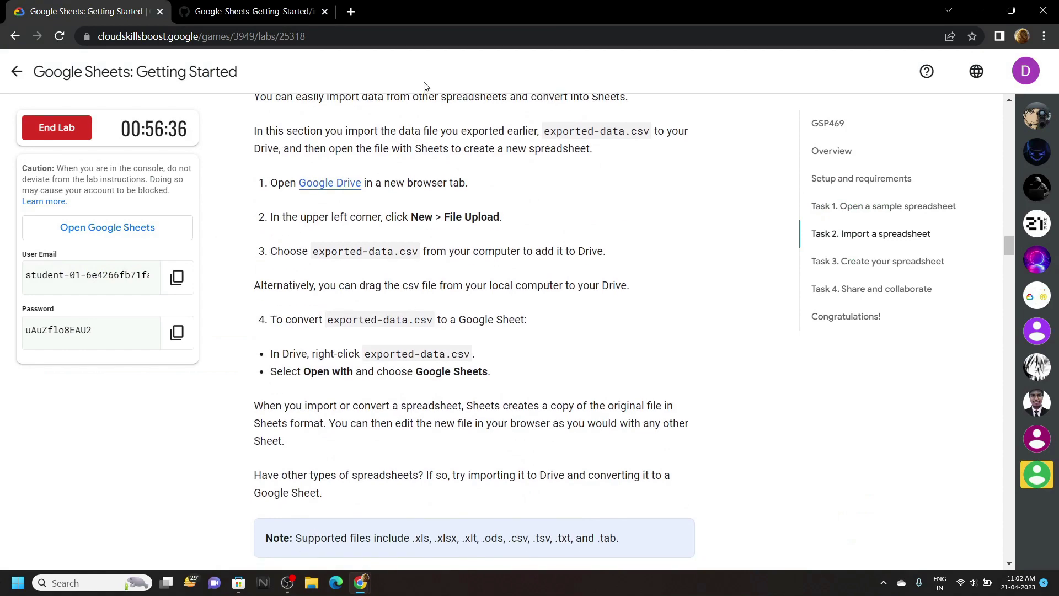
{"action": "right_click", "coordinate": [342, 188]}
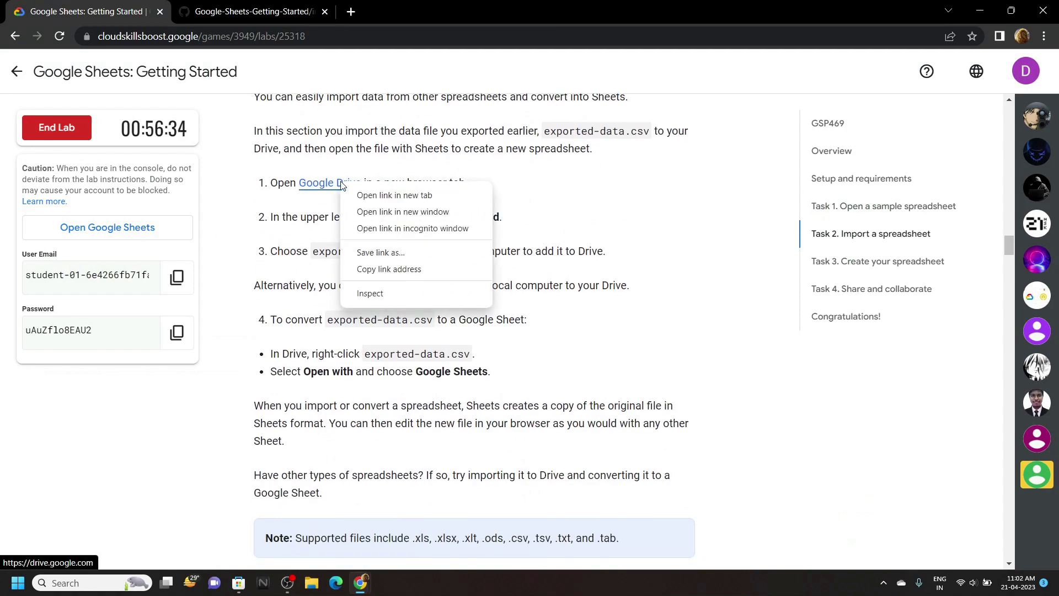
{"action": "left_click", "coordinate": [382, 236]}
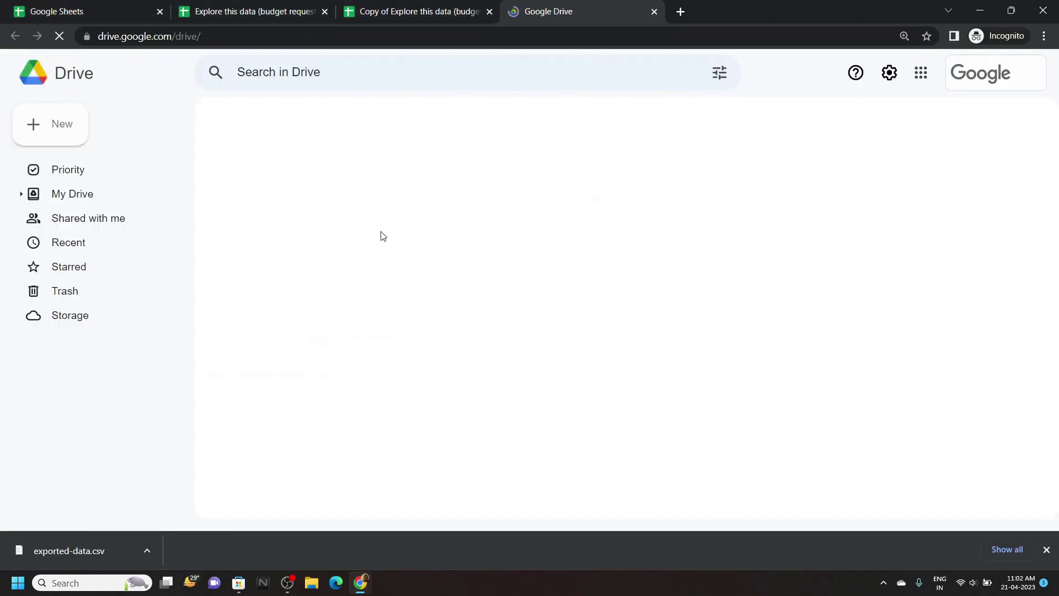
- Upload exported-data.csv from Downloads into My Drive and bring up its actions
{"action": "left_click", "coordinate": [74, 132]}
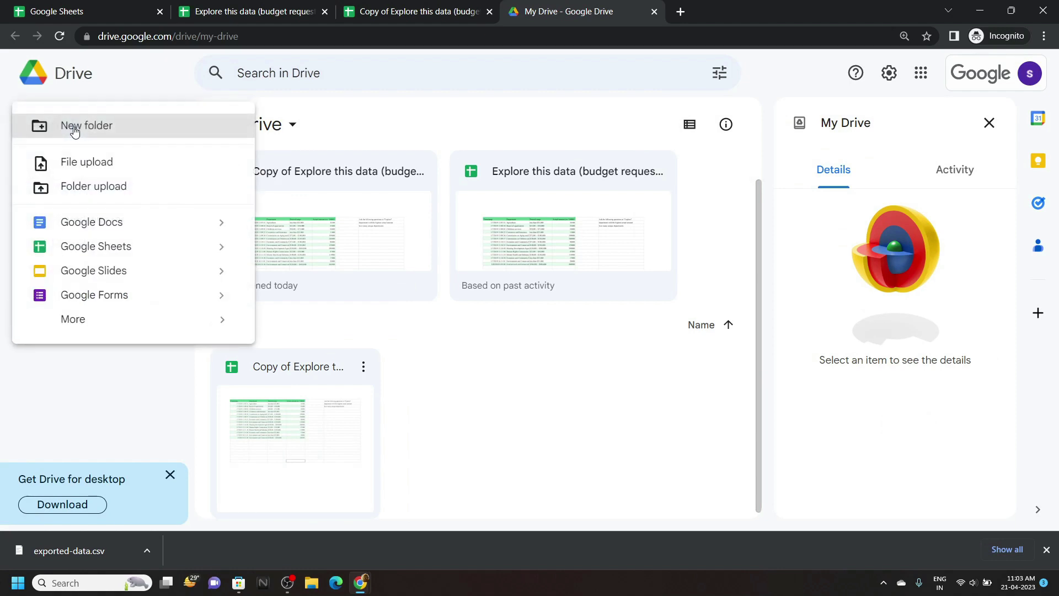
{"action": "left_click", "coordinate": [94, 160]}
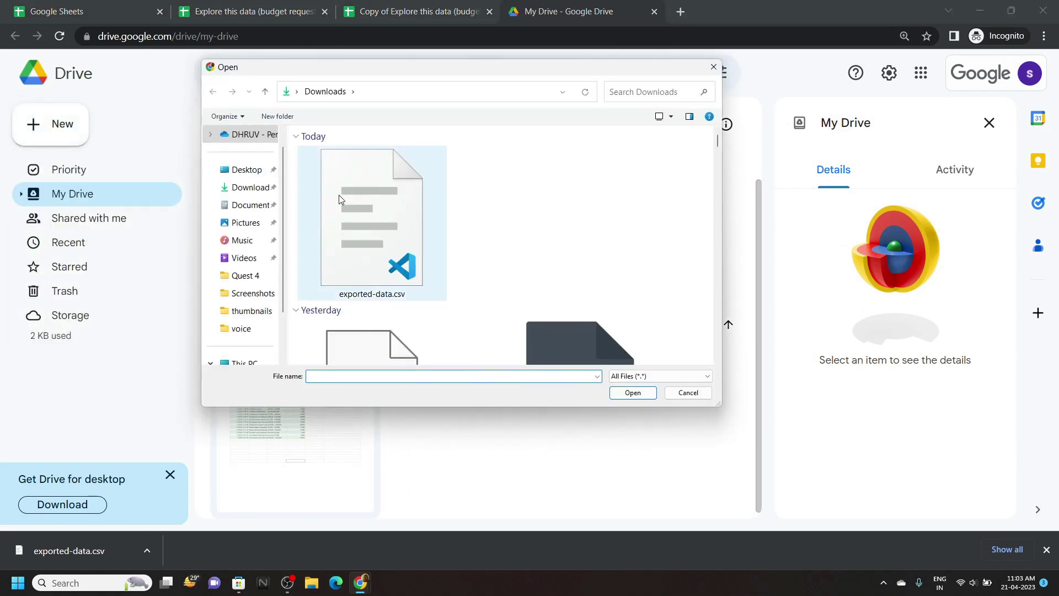
{"action": "left_click", "coordinate": [385, 203]}
{"action": "left_click", "coordinate": [633, 393]}
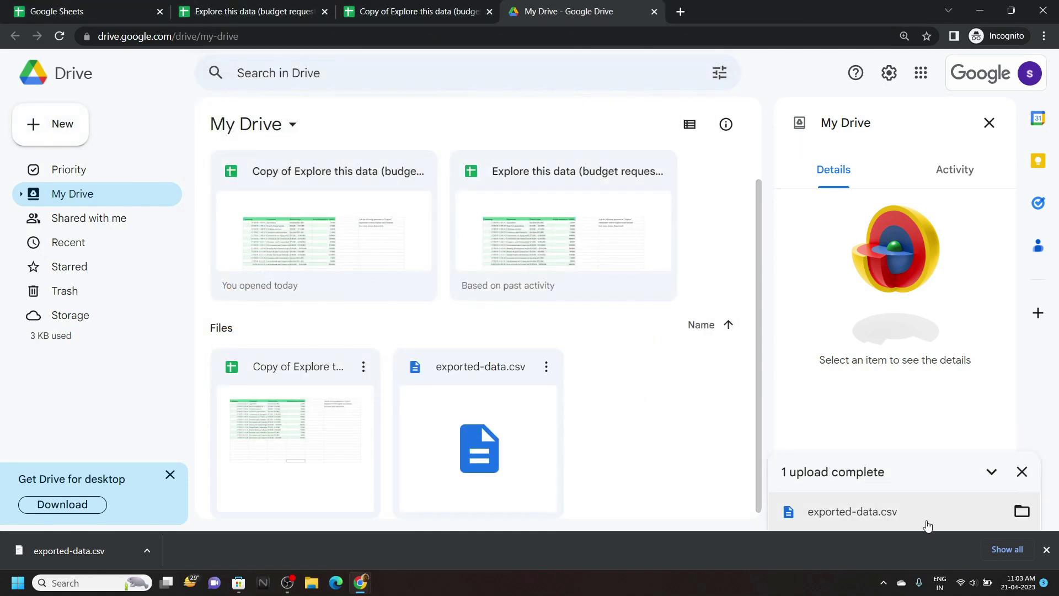
{"action": "left_click", "coordinate": [1047, 550]}
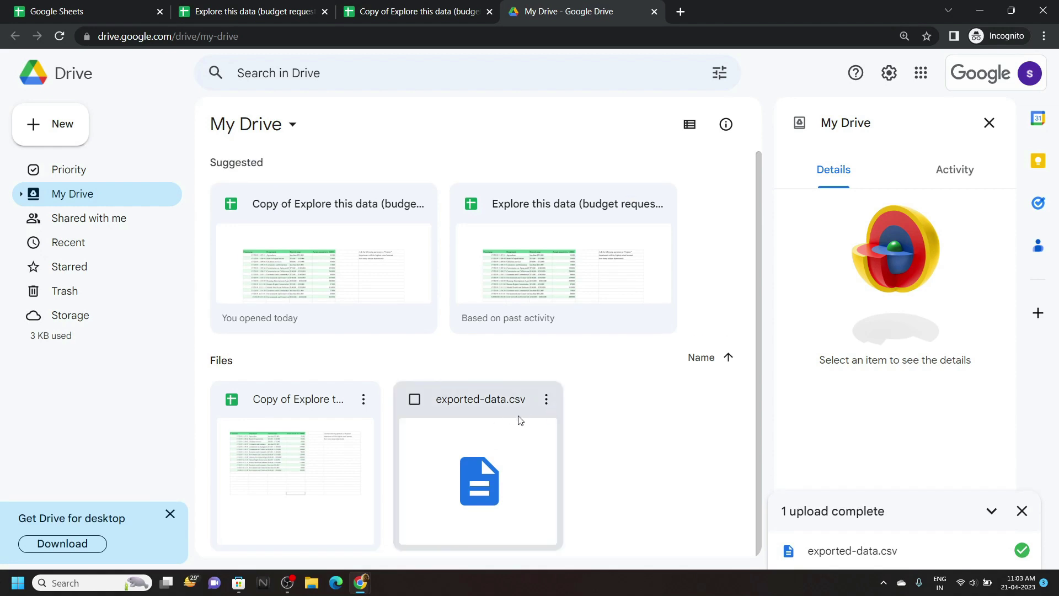
{"action": "left_click", "coordinate": [548, 401]}
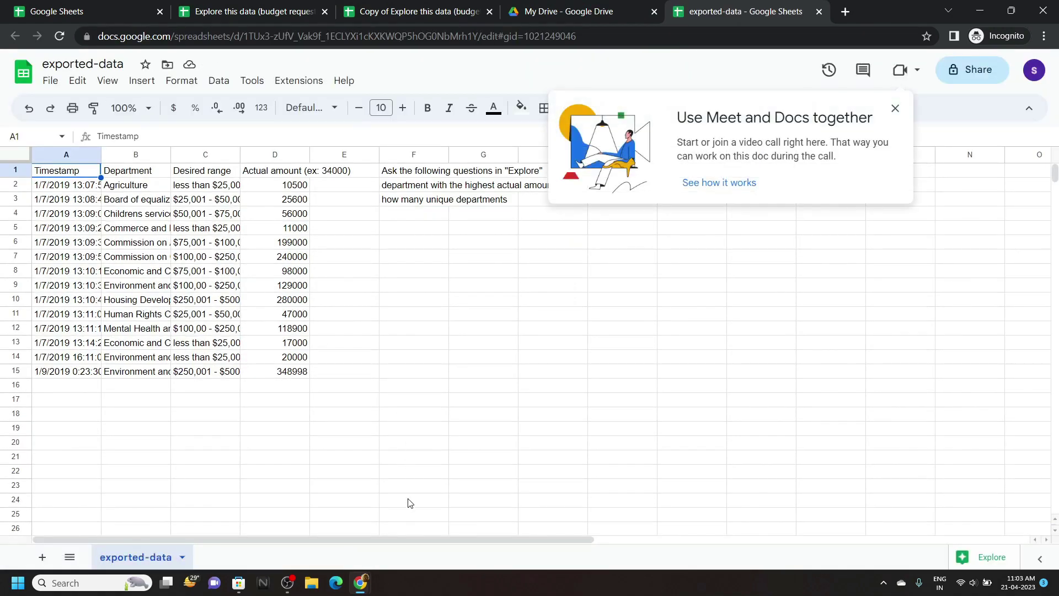
- Run Task 2's progress check for importing and converting spreadsheets
{"action": "mouse_move", "coordinate": [360, 583]}
{"action": "left_click", "coordinate": [311, 513]}
{"action": "scroll", "coordinate": [311, 513], "scroll_direction": "down", "scroll_amount": 3}
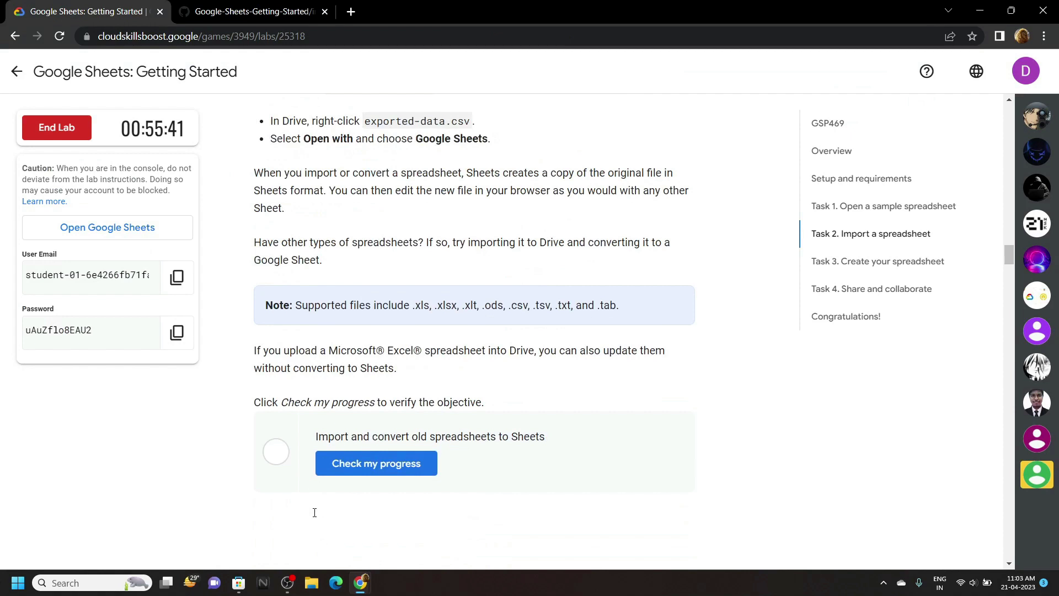
{"action": "scroll", "coordinate": [312, 511], "scroll_direction": "down", "scroll_amount": 2}
{"action": "left_click", "coordinate": [409, 321]}
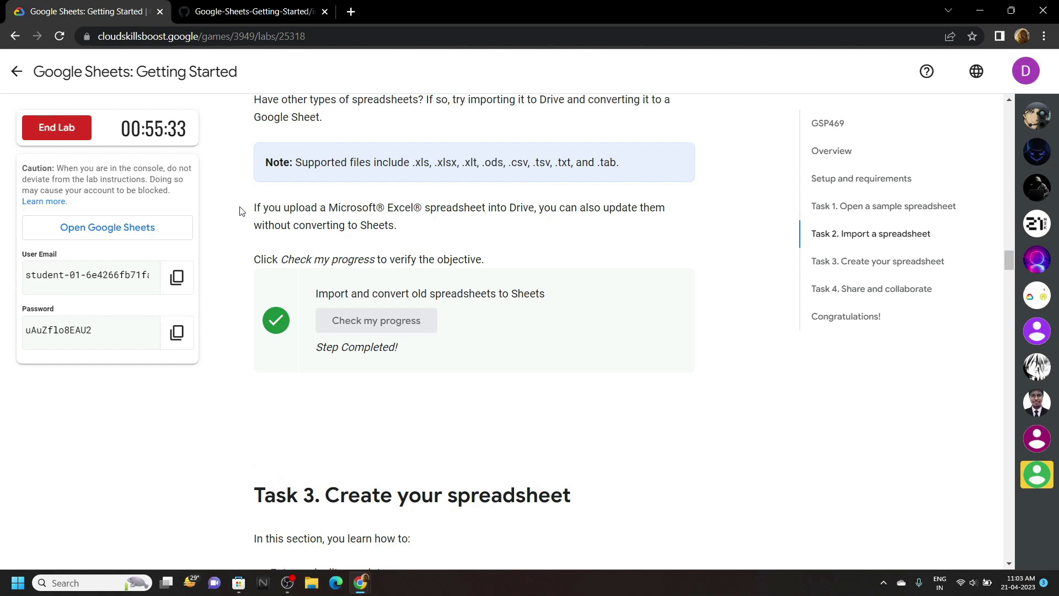
- Download important-data.xlsx from its GitHub page and save it locally
{"action": "left_click", "coordinate": [190, 12]}
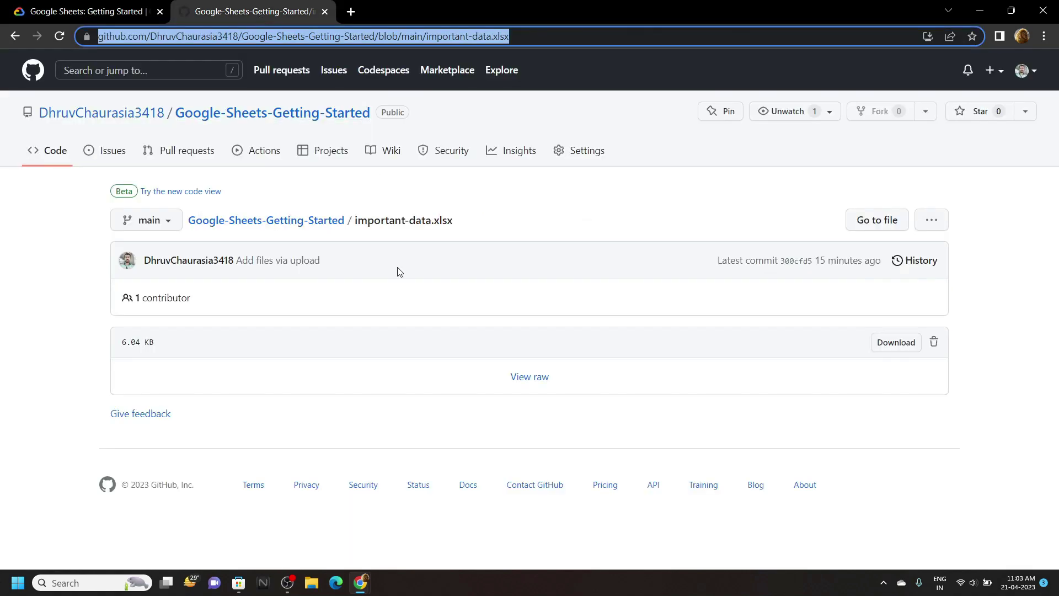
{"action": "left_click", "coordinate": [898, 346]}
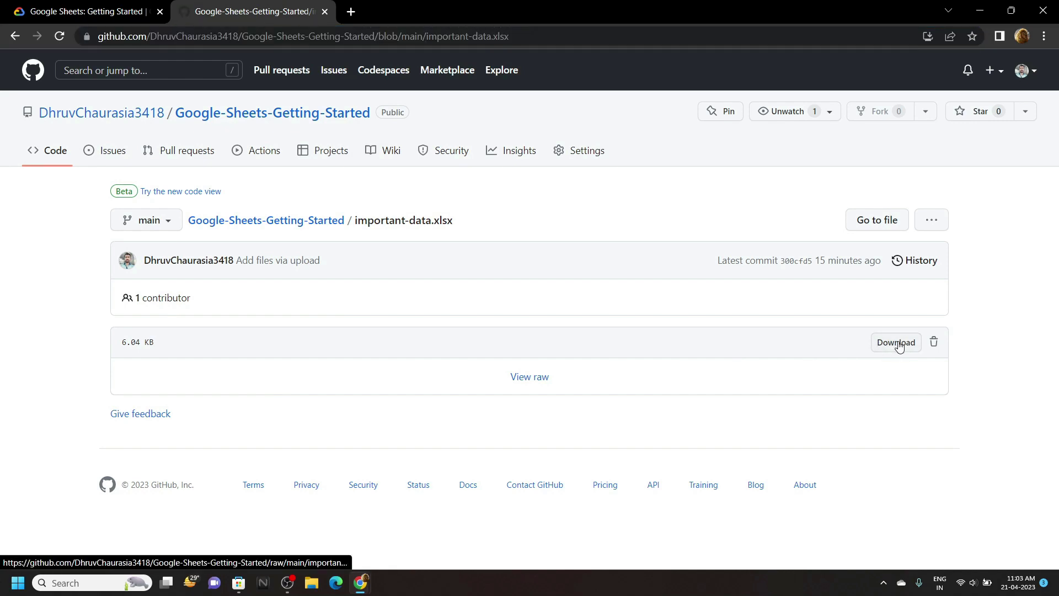
{"action": "left_click", "coordinate": [629, 388]}
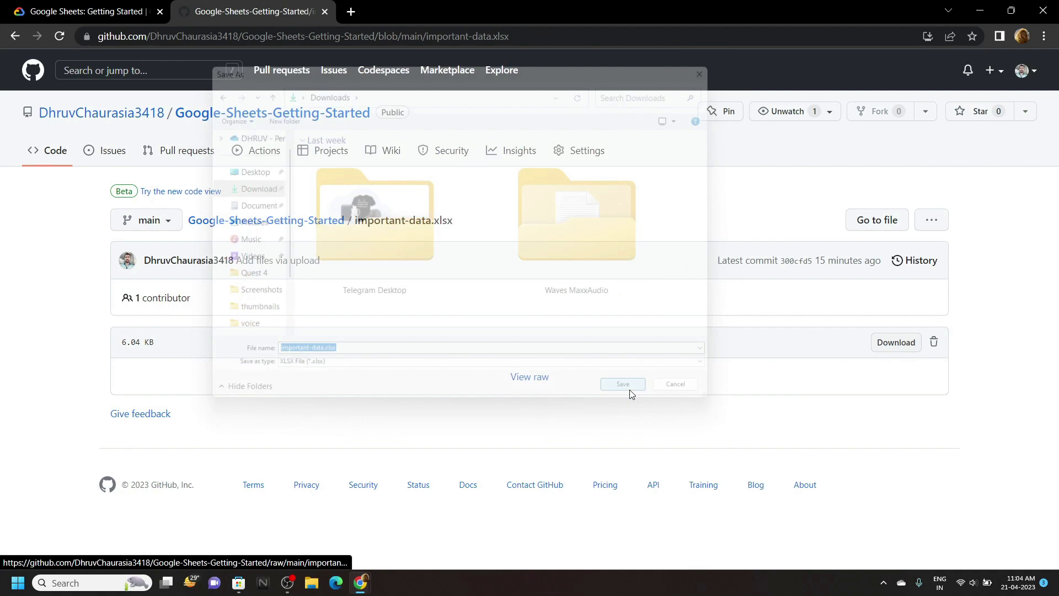
{"action": "mouse_move", "coordinate": [360, 582]}
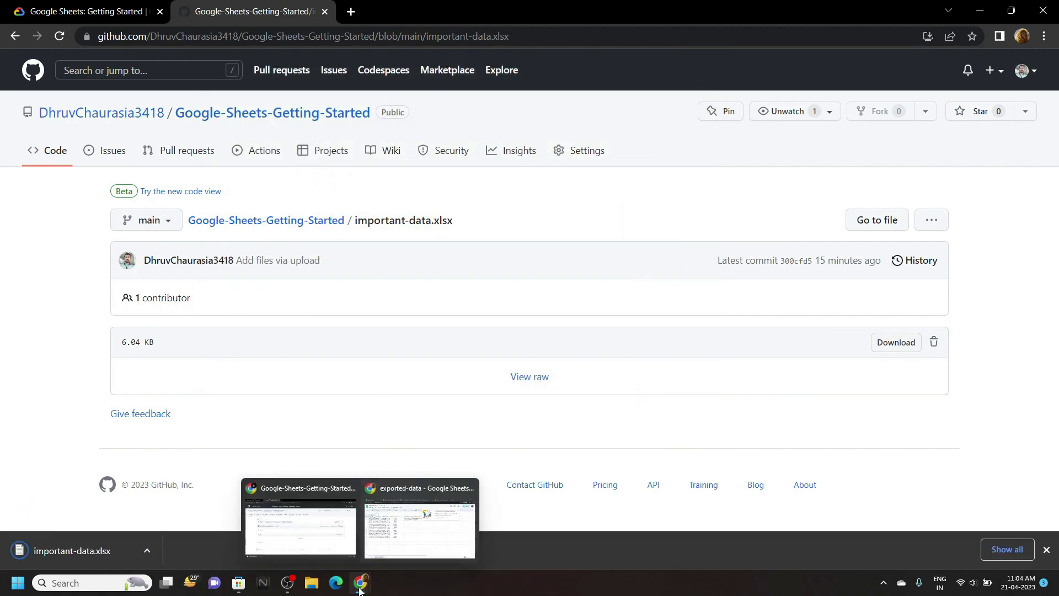
- Upload important-data.xlsx through the Open a file dialog's Upload option and open it
{"action": "left_click", "coordinate": [389, 546]}
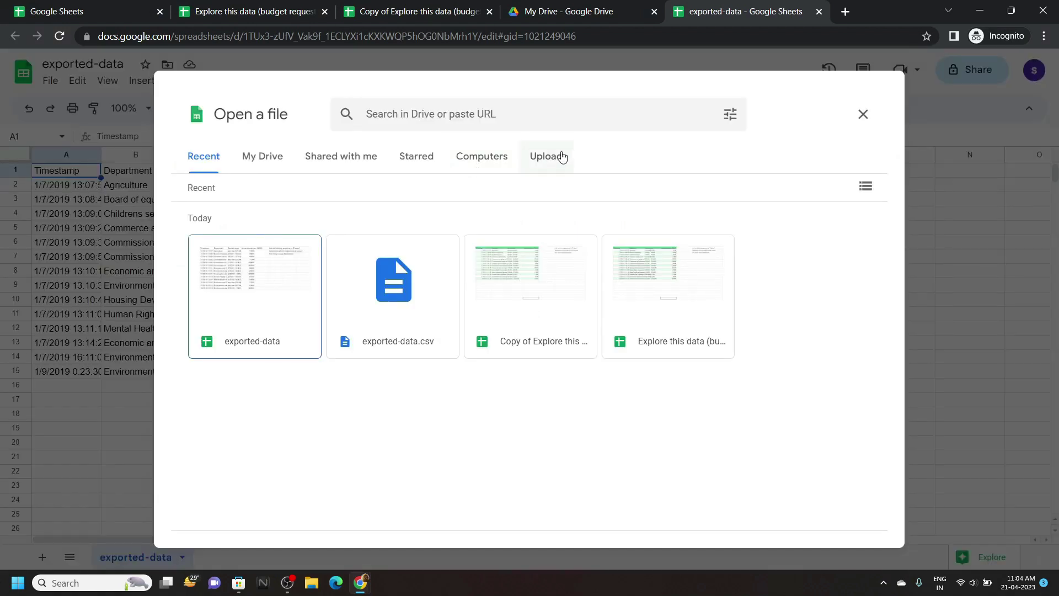
{"action": "left_click", "coordinate": [557, 157]}
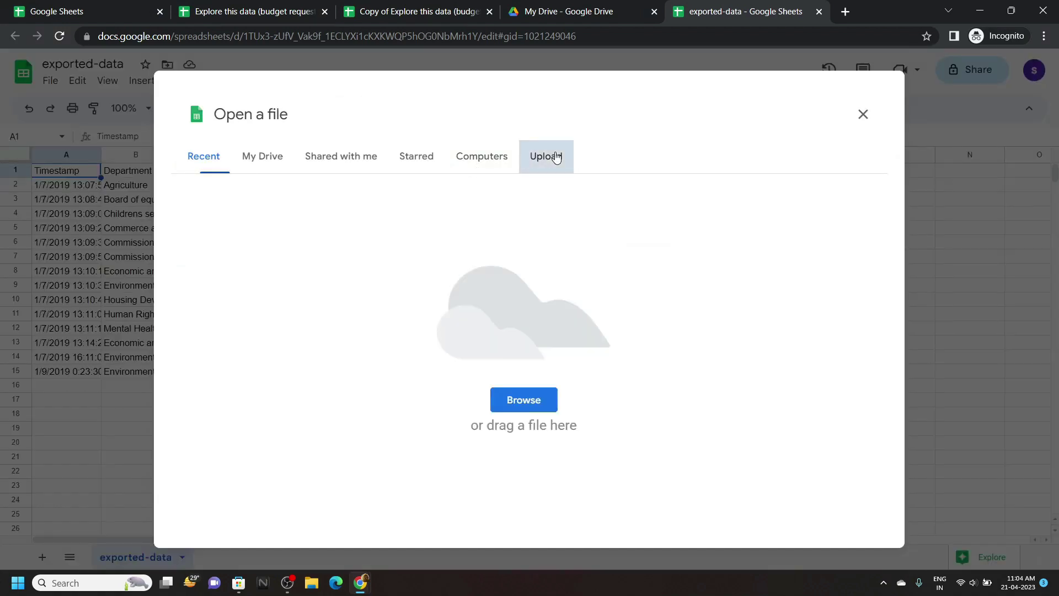
{"action": "left_click", "coordinate": [515, 399]}
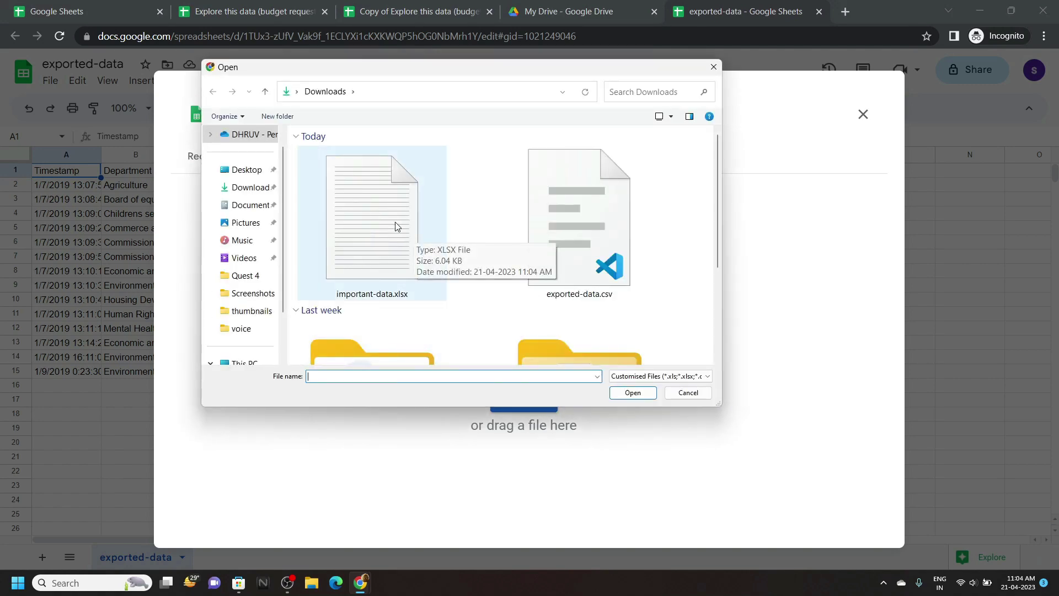
{"action": "left_click", "coordinate": [395, 226]}
{"action": "left_click", "coordinate": [633, 392]}
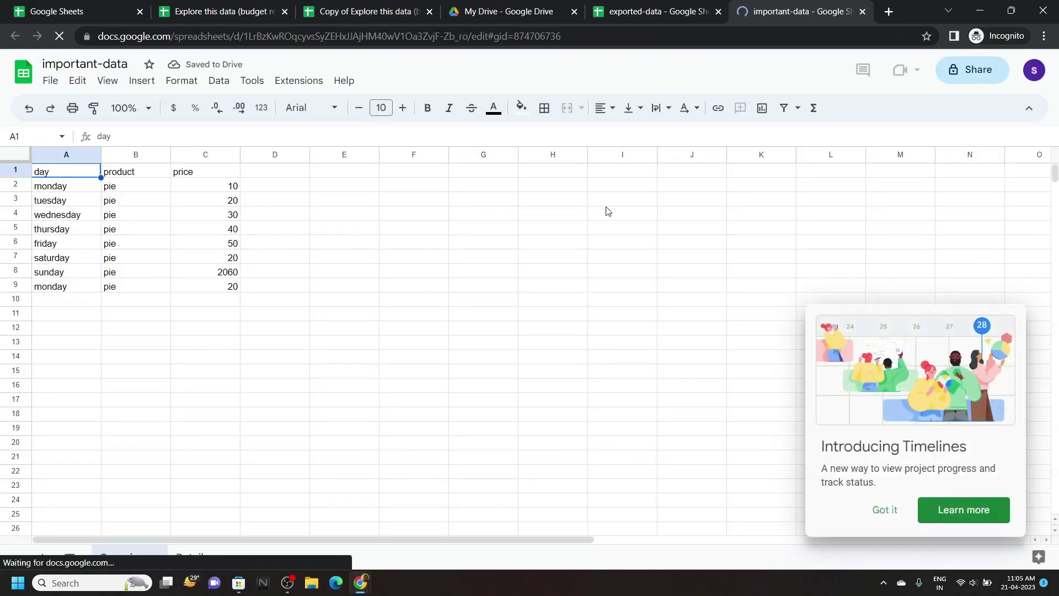
- Change important-data's general access from Restricted to the Qwiklabs group as Viewer
{"action": "left_click", "coordinate": [969, 77]}
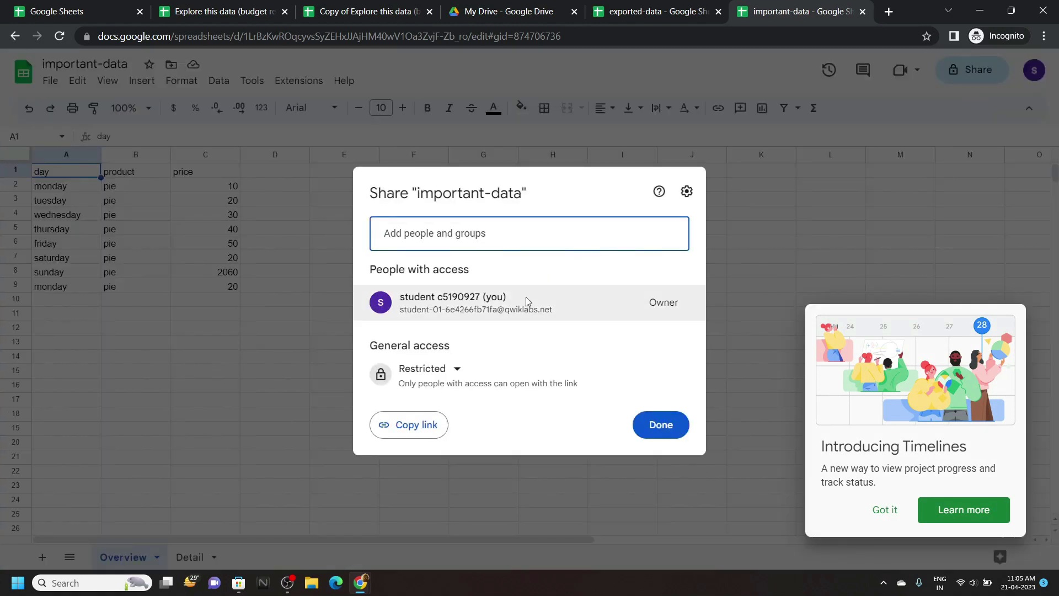
{"action": "left_click", "coordinate": [455, 371]}
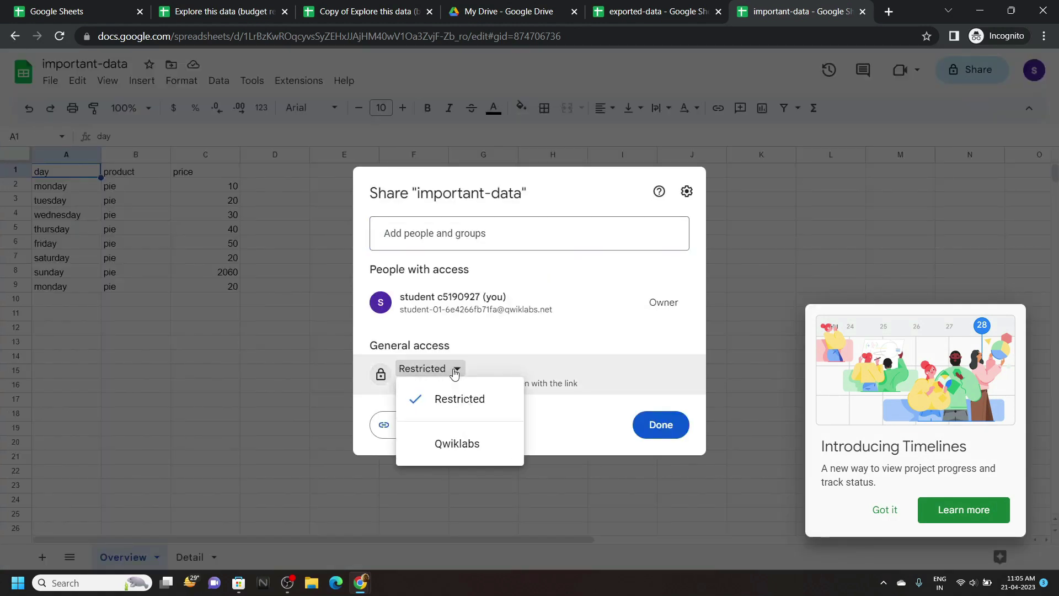
{"action": "left_click", "coordinate": [460, 446]}
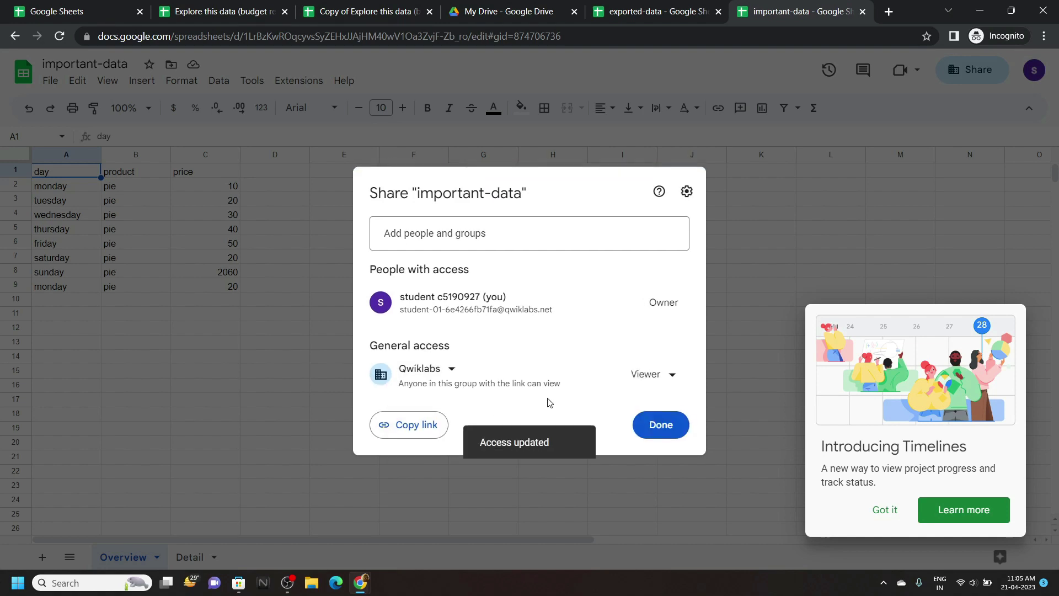
{"action": "left_click", "coordinate": [644, 427]}
{"action": "mouse_move", "coordinate": [359, 584]}
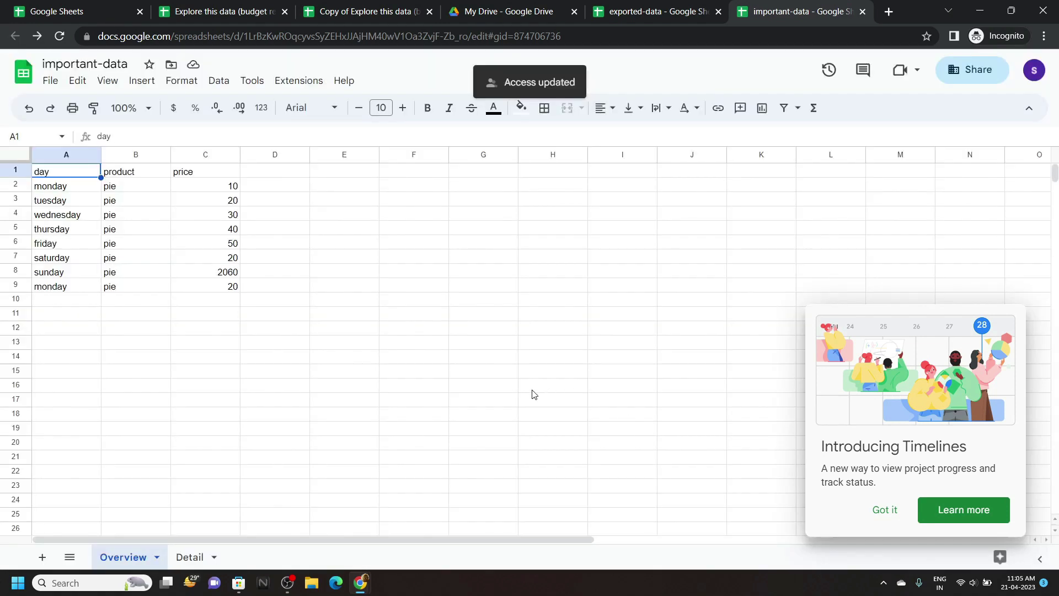
- Back on the lab tab, run the progress checks for Task 3 (customizing) and Task 4 (sharing)
{"action": "left_click", "coordinate": [306, 525]}
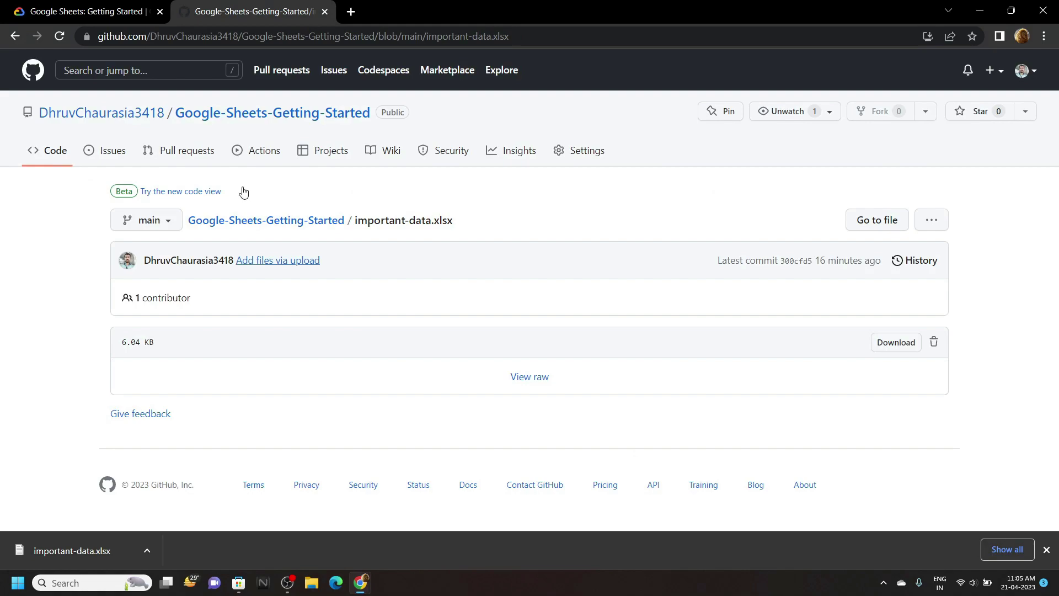
{"action": "left_click", "coordinate": [95, 10]}
{"action": "scroll", "coordinate": [343, 272], "scroll_direction": "down", "scroll_amount": 2}
{"action": "scroll", "coordinate": [343, 272], "scroll_direction": "down", "scroll_amount": 5}
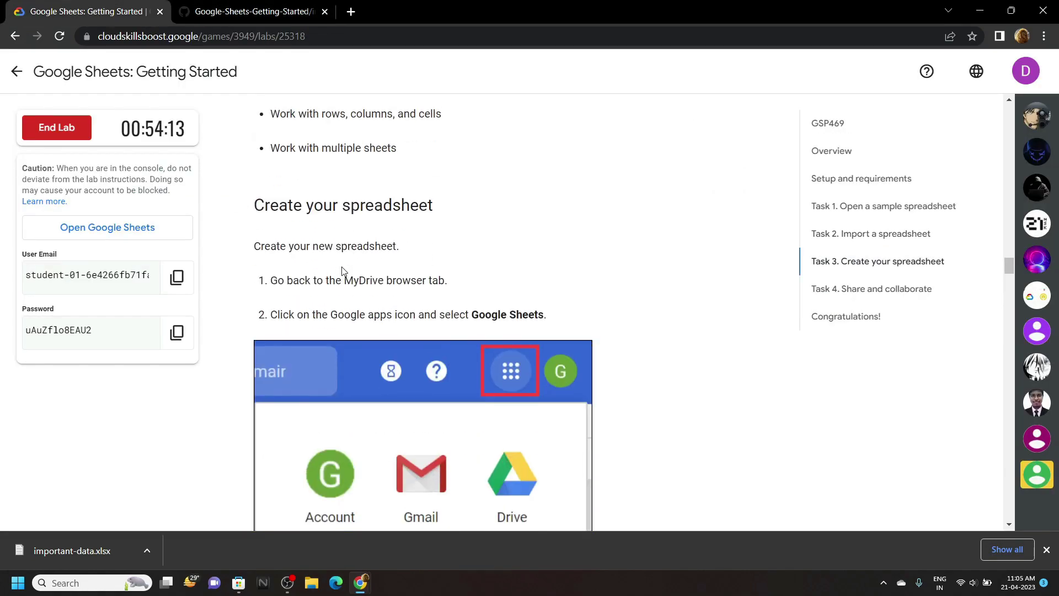
{"action": "scroll", "coordinate": [343, 272], "scroll_direction": "down", "scroll_amount": 10}
{"action": "scroll", "coordinate": [343, 272], "scroll_direction": "down", "scroll_amount": 10}
{"action": "scroll", "coordinate": [343, 271], "scroll_direction": "down", "scroll_amount": 2}
{"action": "left_click", "coordinate": [417, 157]}
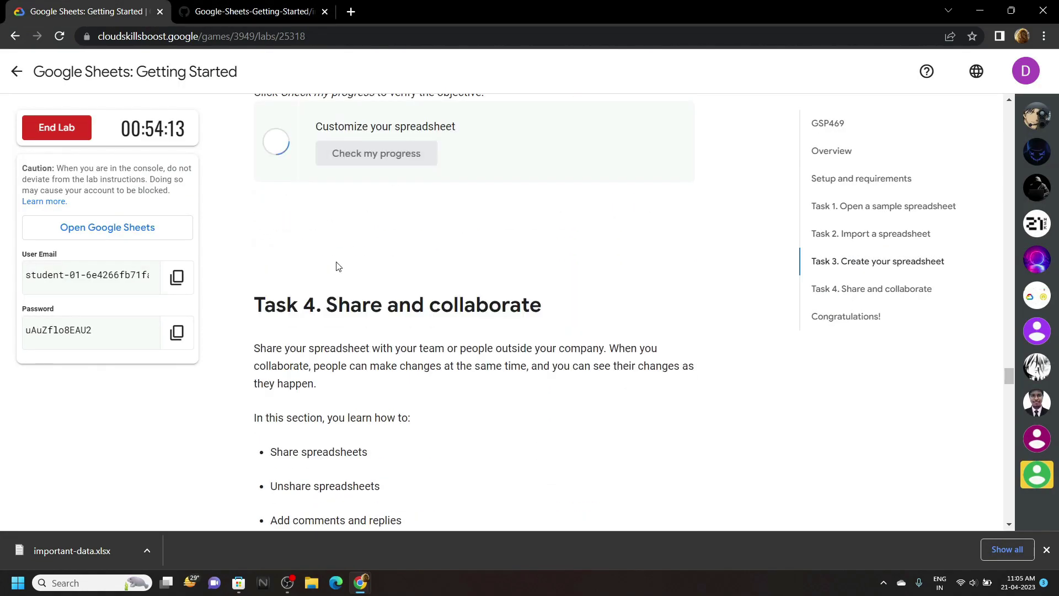
{"action": "scroll", "coordinate": [336, 266], "scroll_direction": "down", "scroll_amount": 3}
{"action": "scroll", "coordinate": [336, 266], "scroll_direction": "down", "scroll_amount": 6}
{"action": "left_click", "coordinate": [364, 175]}
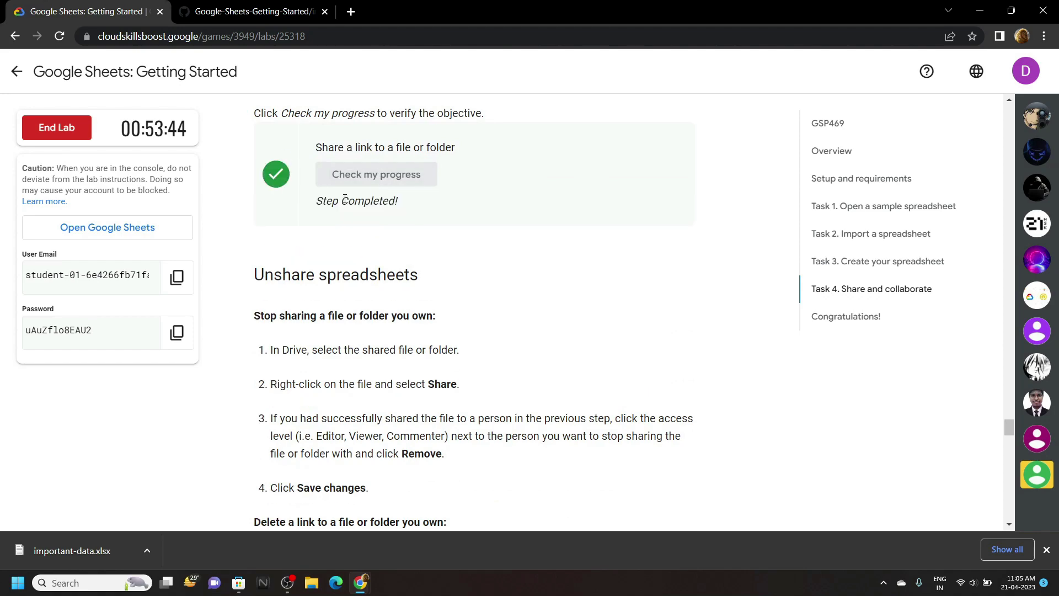
{"action": "scroll", "coordinate": [343, 200], "scroll_direction": "down", "scroll_amount": 4}
{"action": "scroll", "coordinate": [344, 200], "scroll_direction": "down", "scroll_amount": 5}
{"action": "scroll", "coordinate": [343, 200], "scroll_direction": "down", "scroll_amount": 5}
{"action": "scroll", "coordinate": [346, 202], "scroll_direction": "down", "scroll_amount": 5}
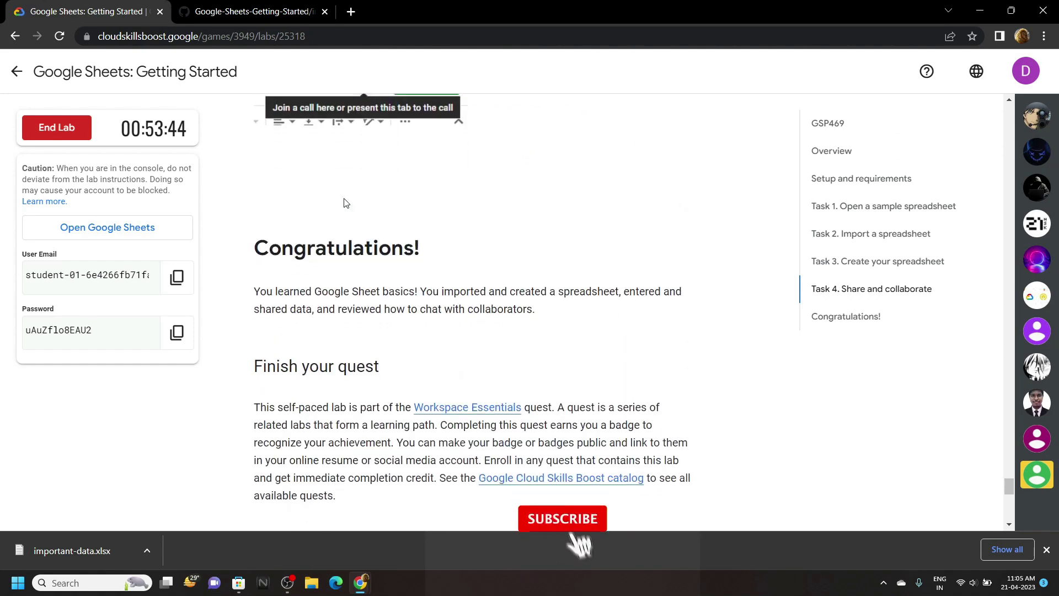
- End the lab, submit the confirmation, and dismiss the satisfaction rating prompt
{"action": "left_click_drag", "start_coordinate": [249, 236], "coordinate": [436, 236]}
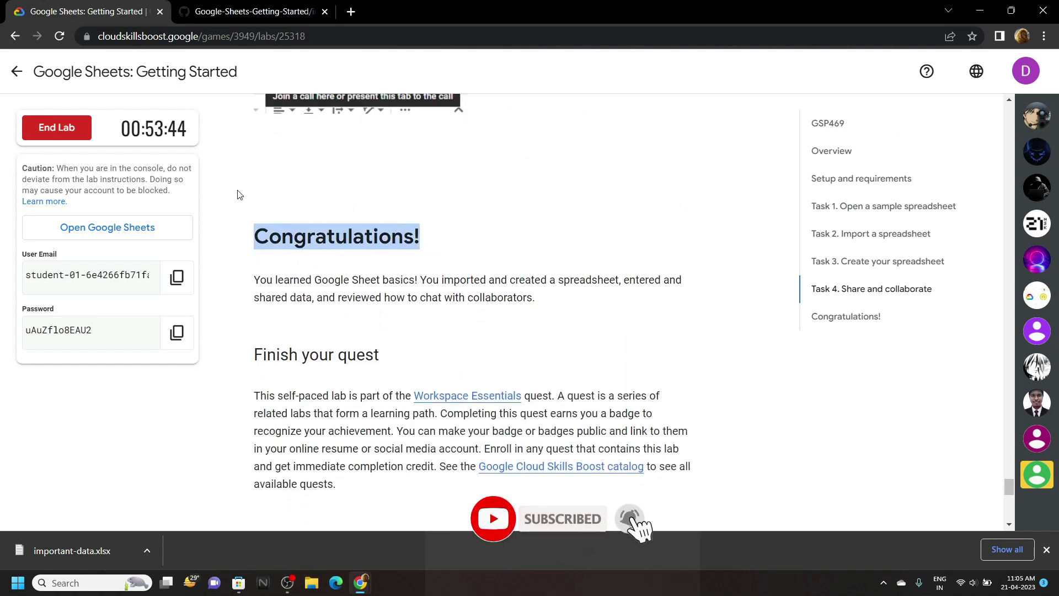
{"action": "left_click", "coordinate": [91, 131]}
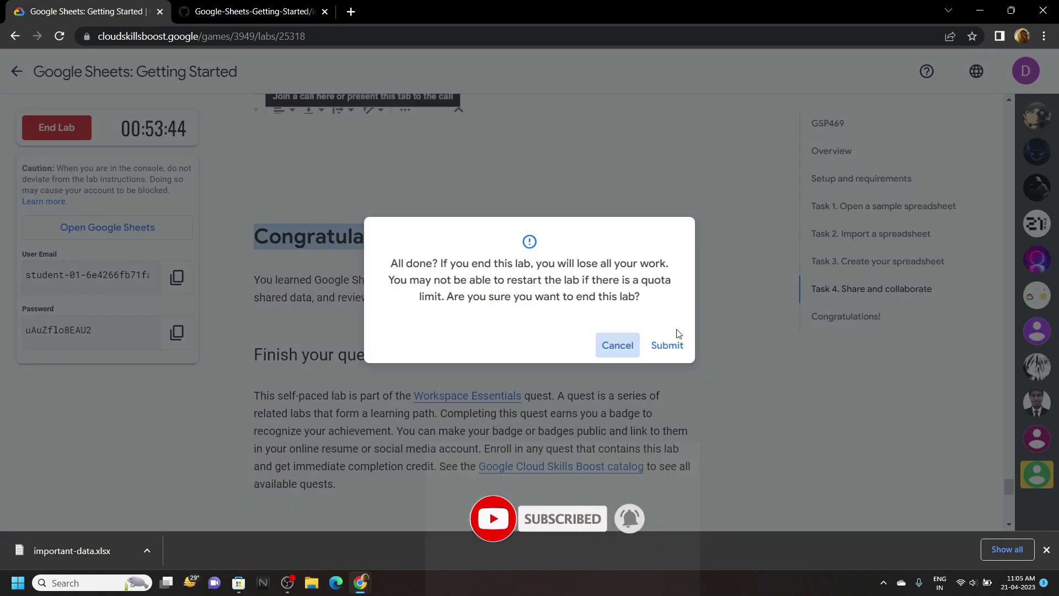
{"action": "left_click", "coordinate": [669, 346]}
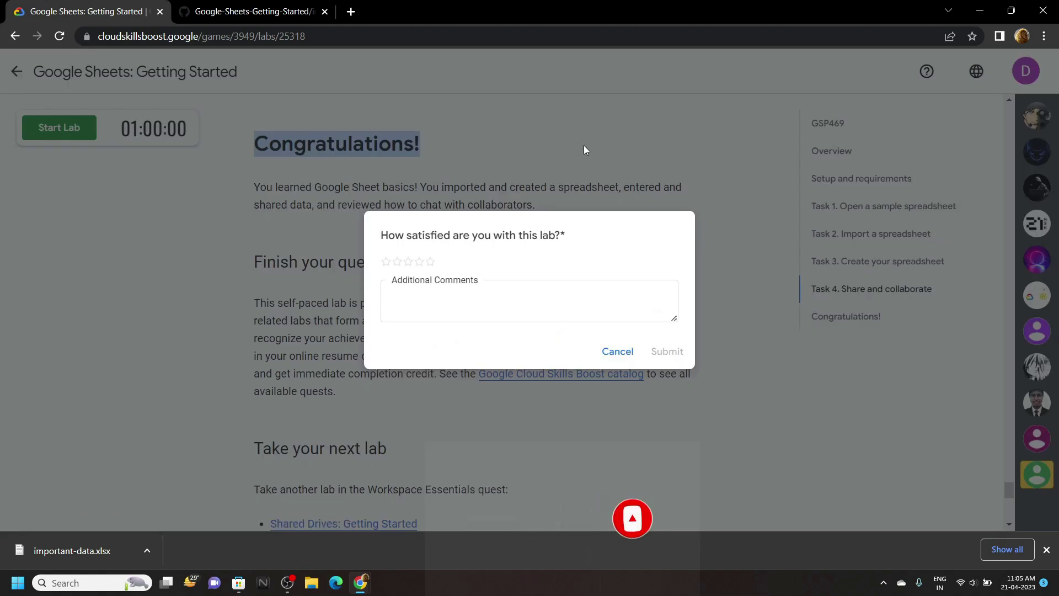
{"action": "left_click", "coordinate": [584, 145]}
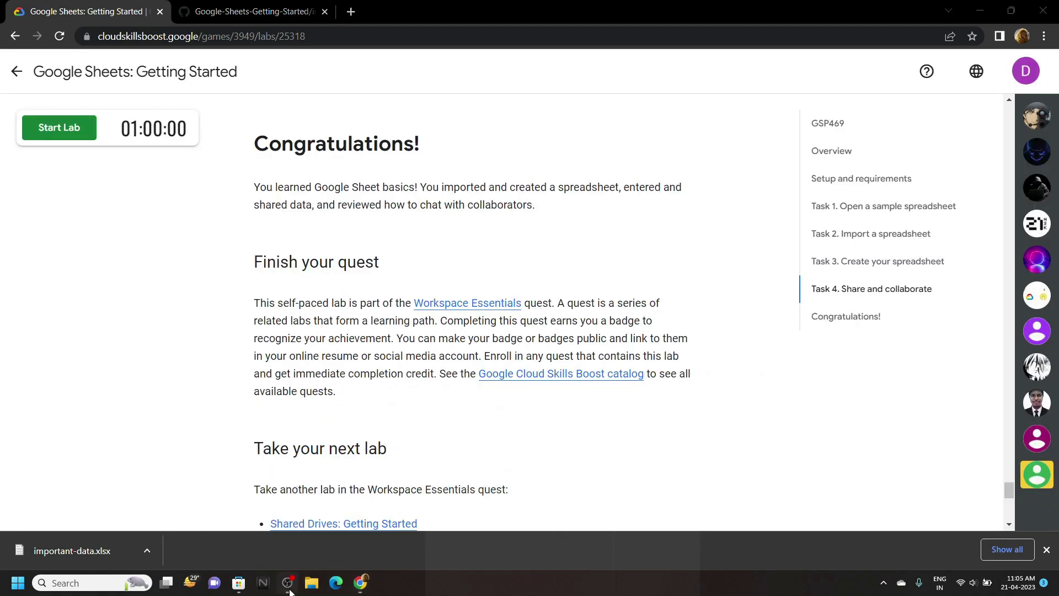